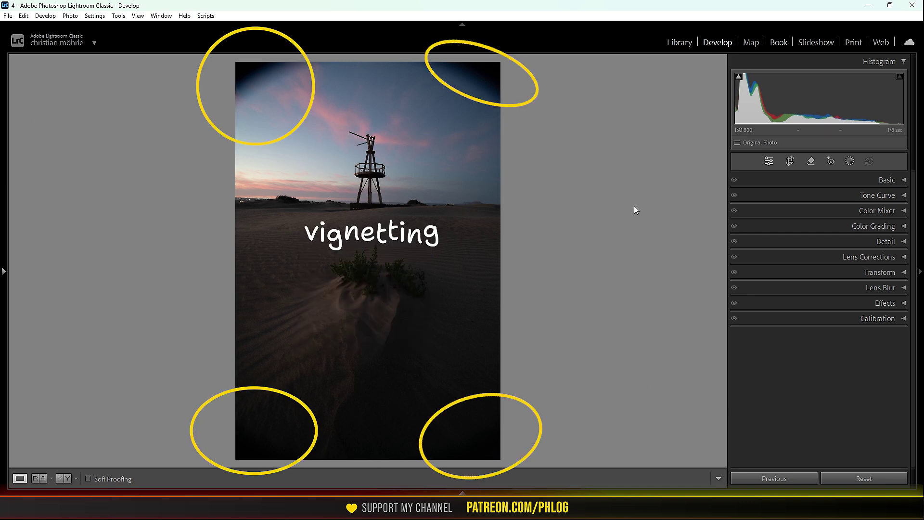
- Crop the photo inward from its corners at the original aspect ratio to trim the vignetting, and reposition the image within the frame
click(790, 161)
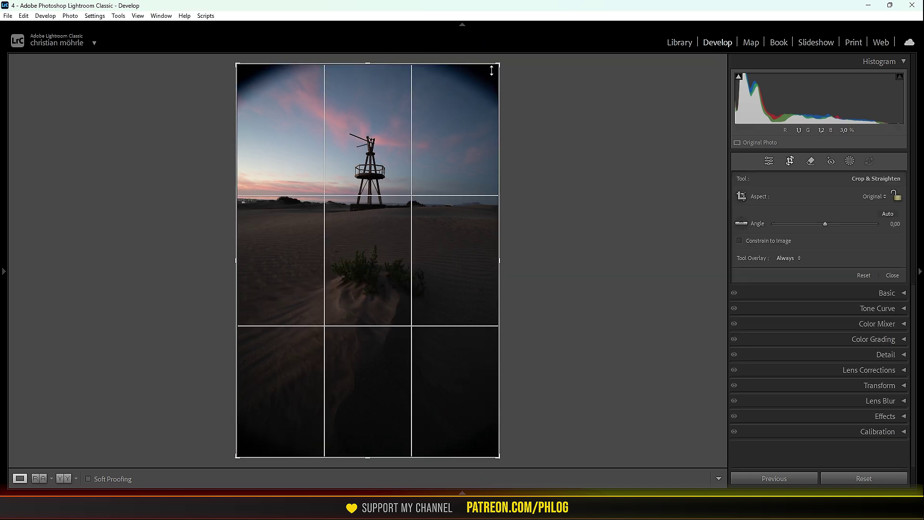
drag(487, 71, 487, 76)
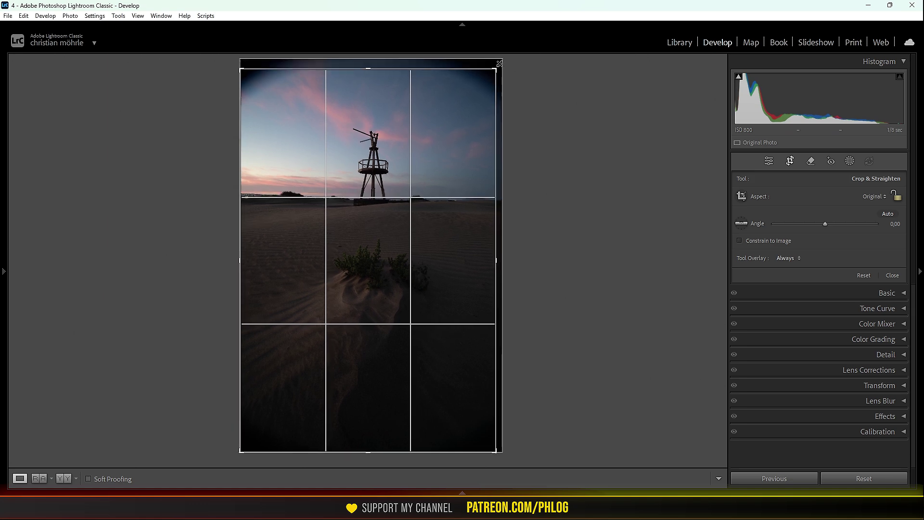
drag(244, 70, 250, 79)
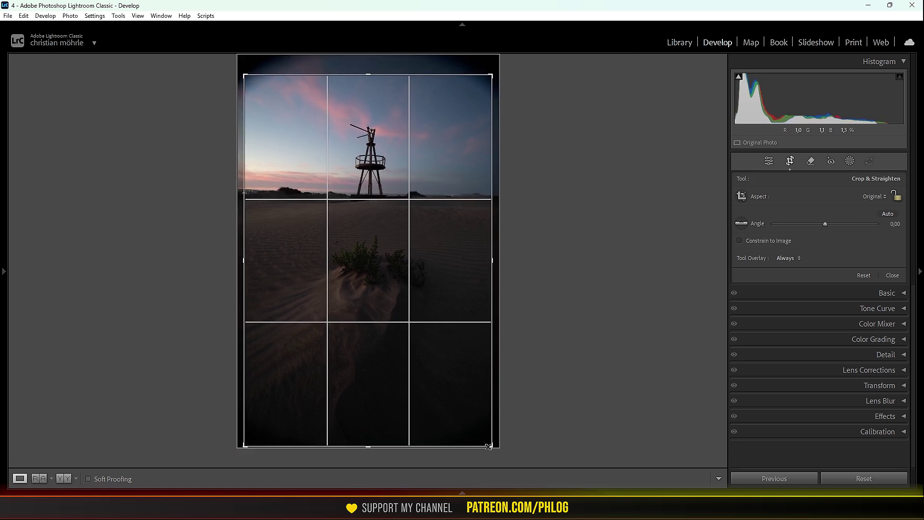
drag(244, 446, 247, 440)
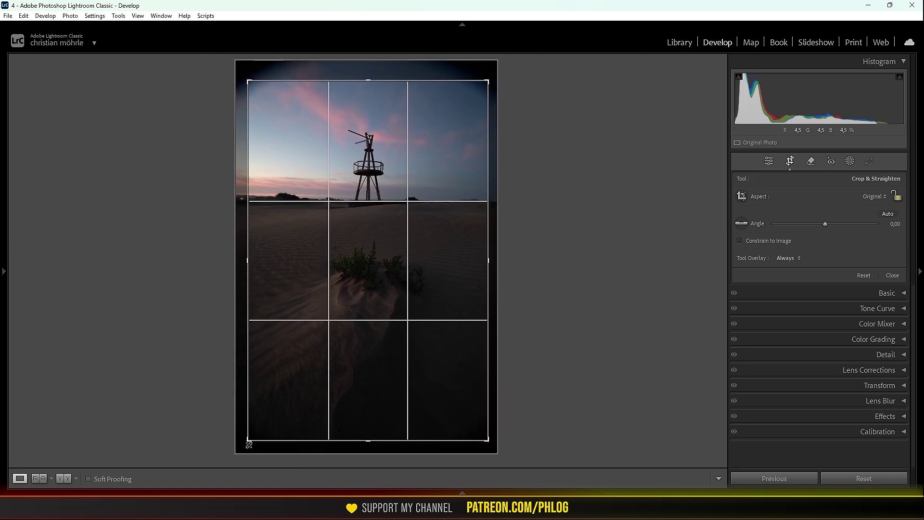
drag(340, 143, 340, 144)
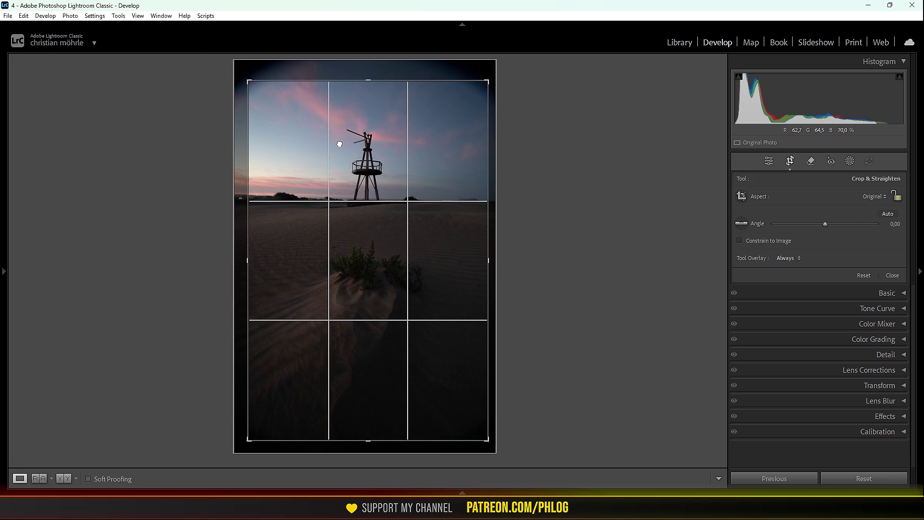
click(769, 161)
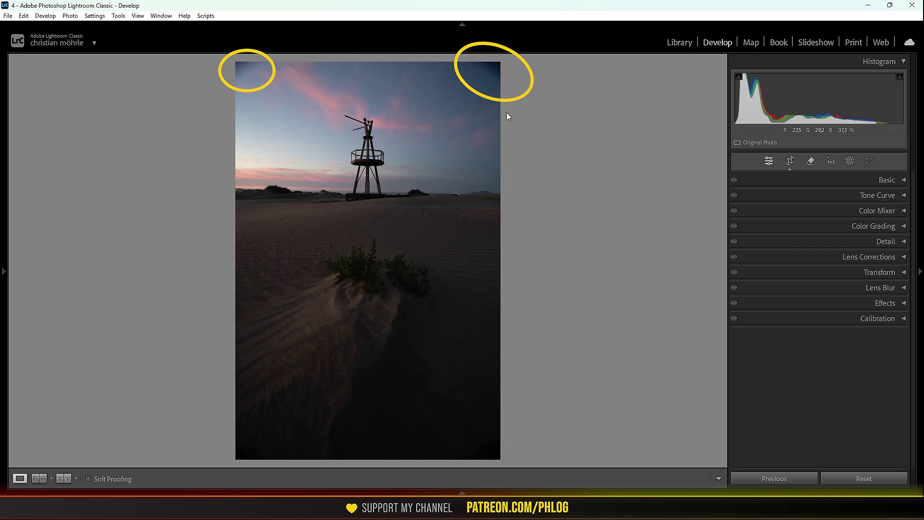
- Remove the remaining dark vignetting in all four photo corners with generative AI, painting the areas with a size 13 brush
click(810, 163)
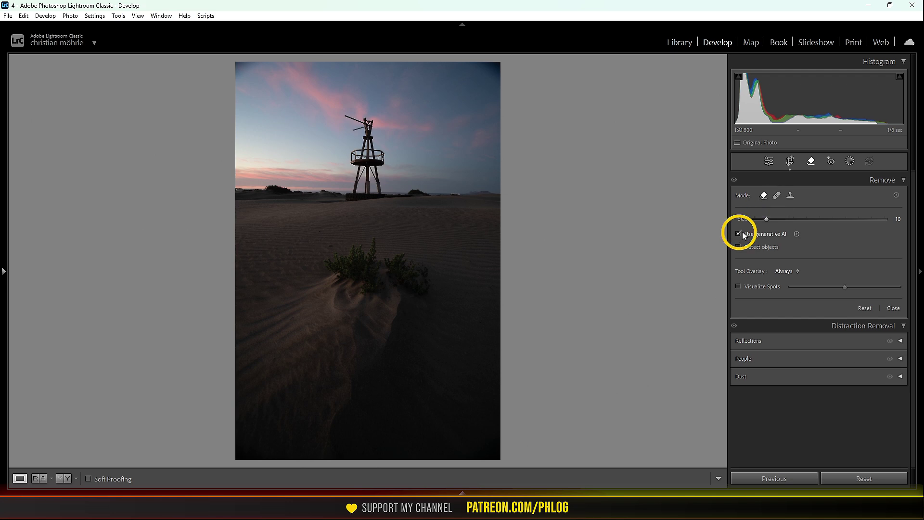
scroll(480, 62, up, 3)
drag(480, 61, 496, 67)
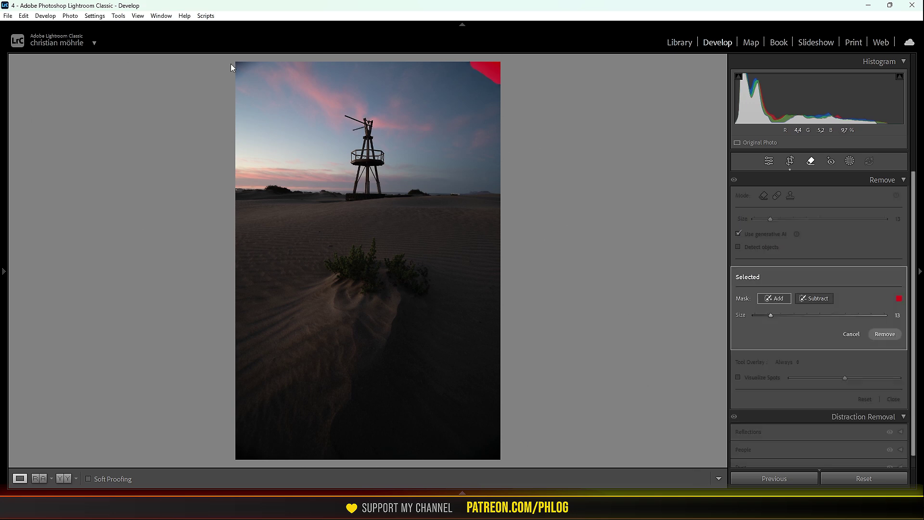
click(238, 71)
drag(239, 445, 238, 455)
mouse_move(479, 456)
mouse_down()
mouse_move(503, 443)
mouse_move(499, 464)
mouse_up()
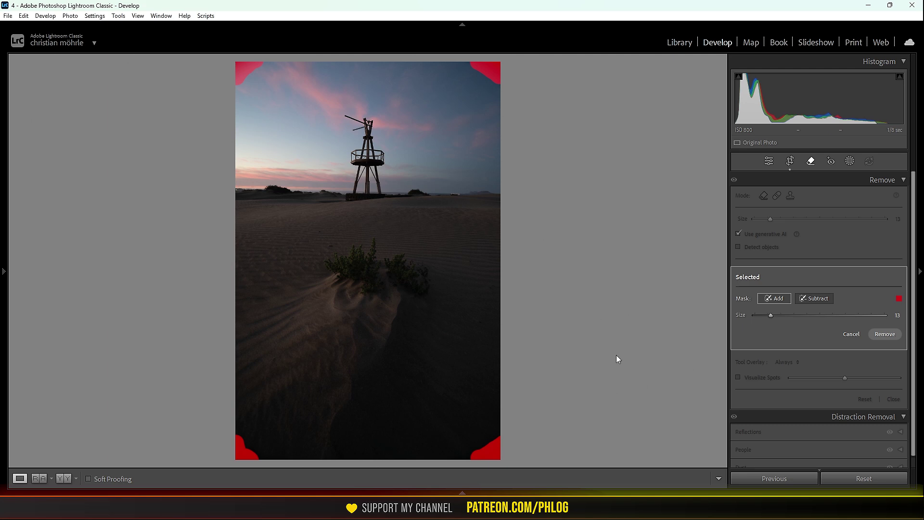
click(884, 334)
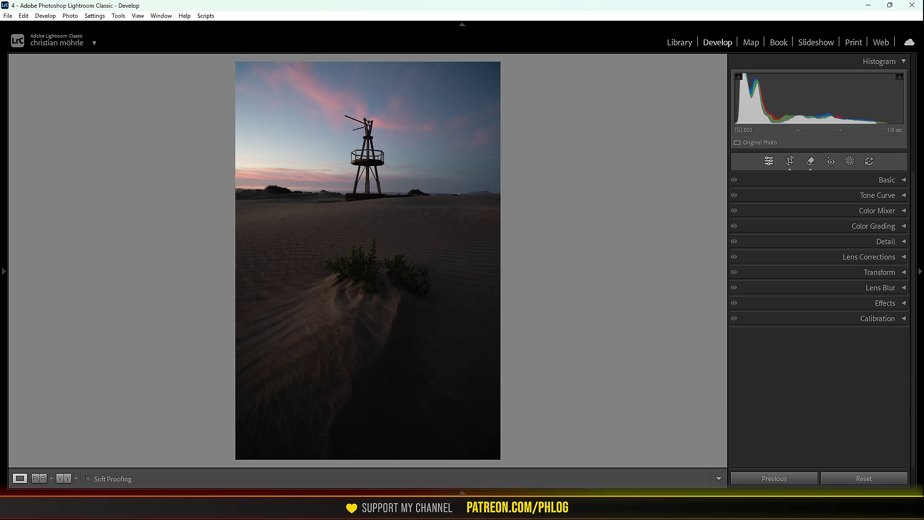
- Try the Adobe Neutral and Adobe Standard profiles on the photo, and apply the Adobe Landscape profile
click(772, 182)
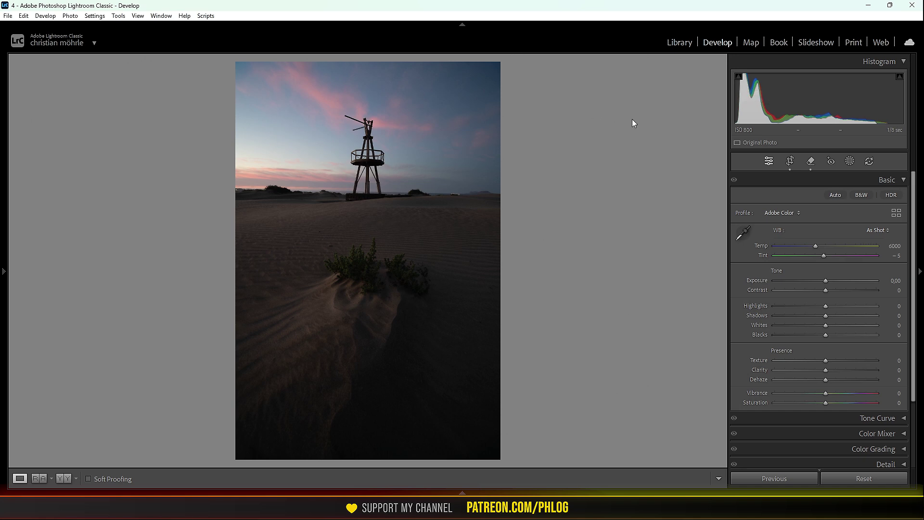
click(790, 217)
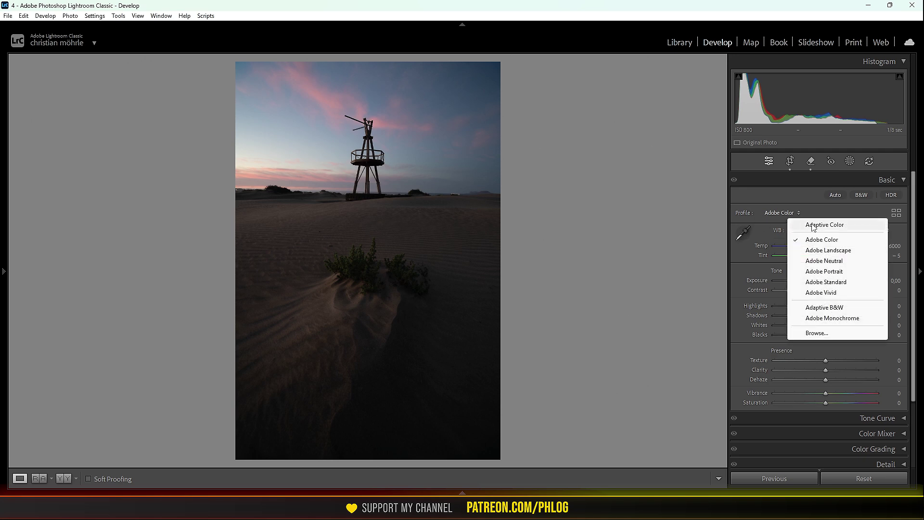
click(824, 261)
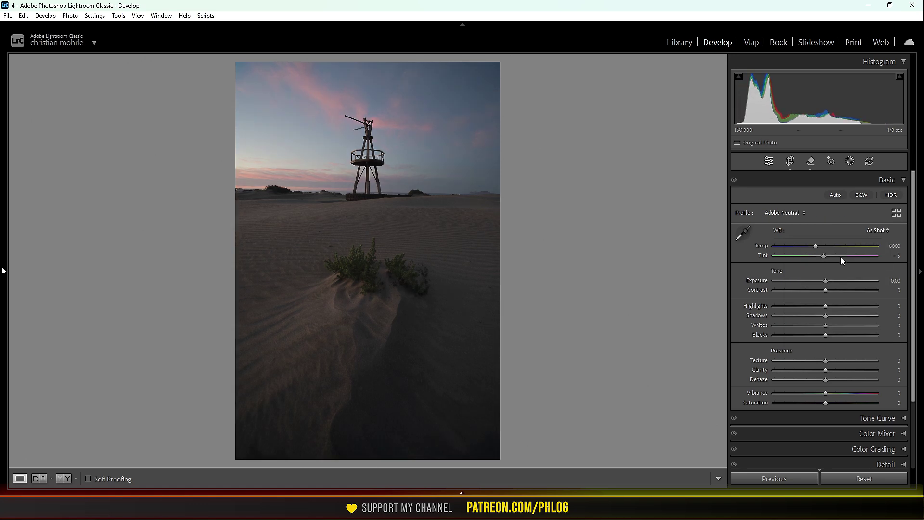
click(784, 213)
click(839, 282)
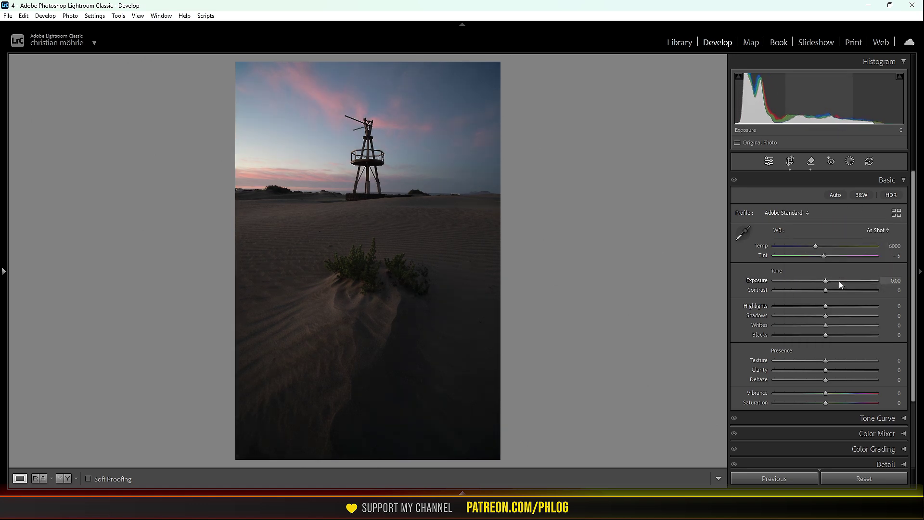
click(793, 218)
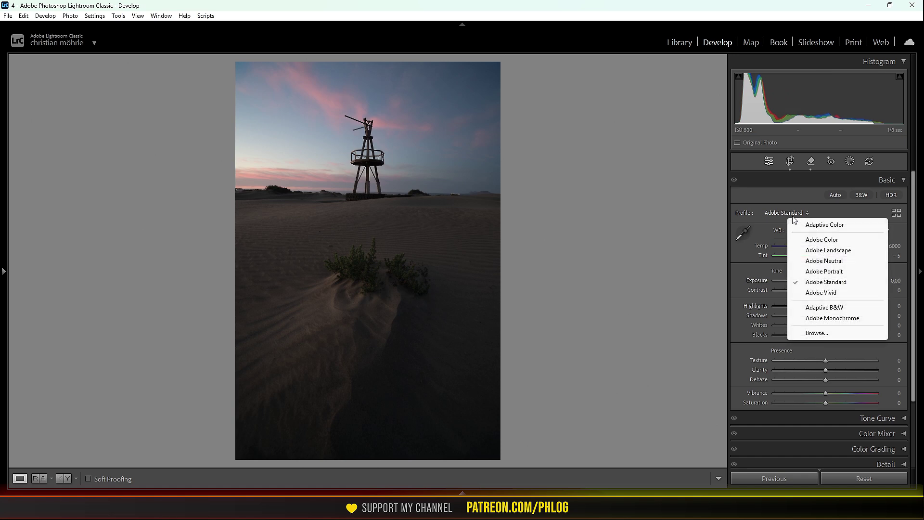
click(812, 250)
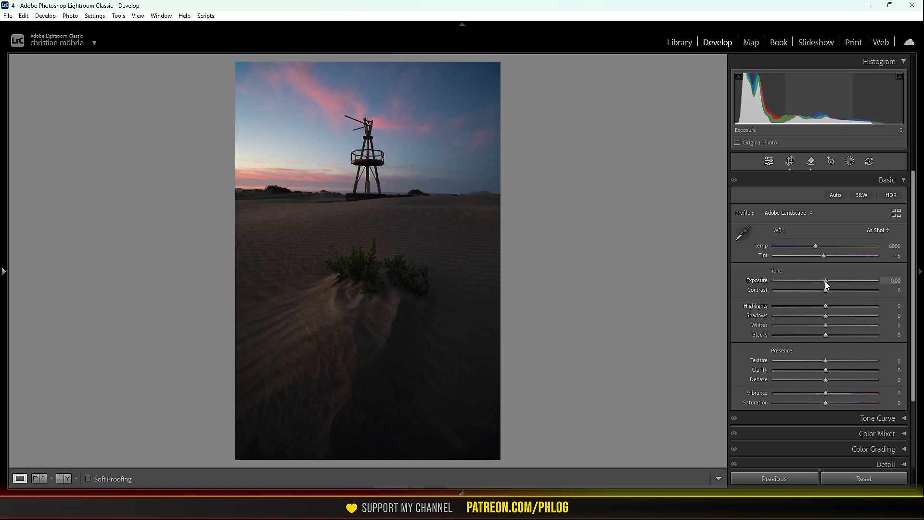
- Set the photo's Exposure to +1.20, Highlights to -100, Shadows to -14, Whites to +14 and Blacks to +29
drag(826, 282, 837, 283)
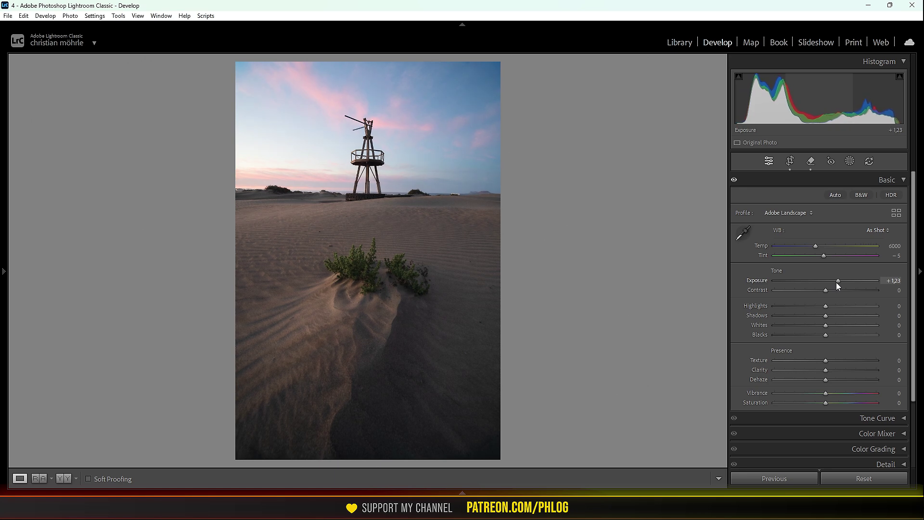
drag(895, 281, 892, 281)
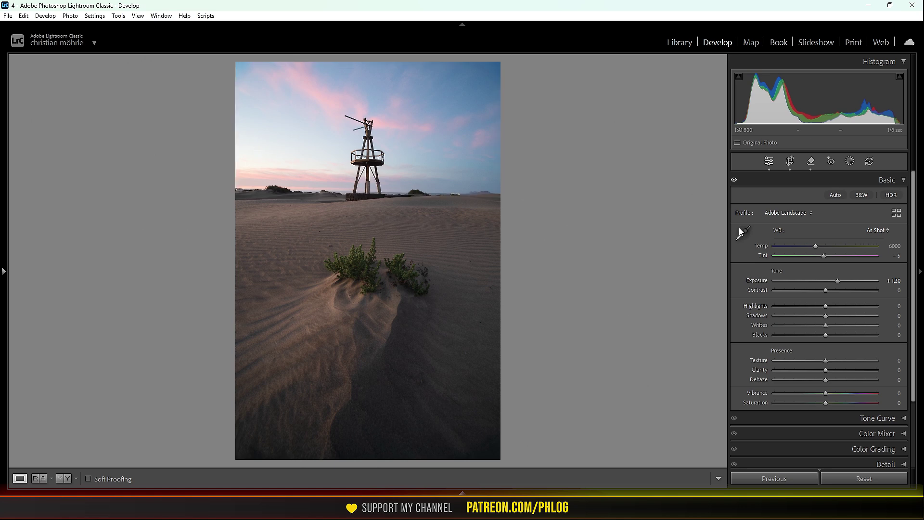
drag(824, 308, 732, 304)
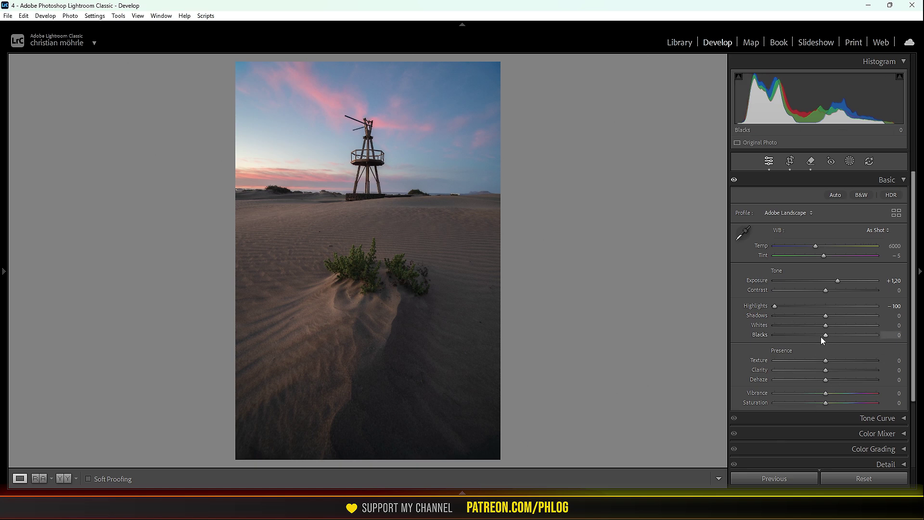
drag(827, 335, 841, 340)
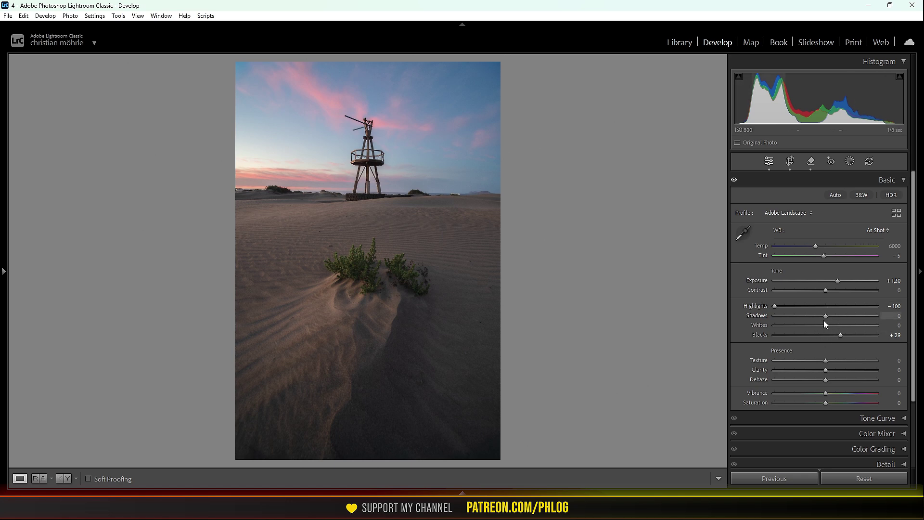
drag(823, 315, 817, 314)
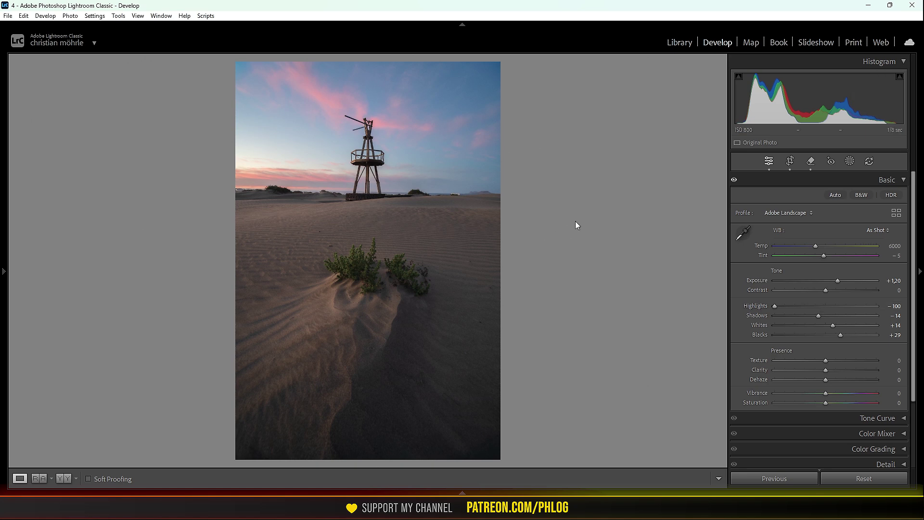
- Warm the photo's white balance by setting Temp to 7350 and Tint to -1
drag(819, 245, 826, 245)
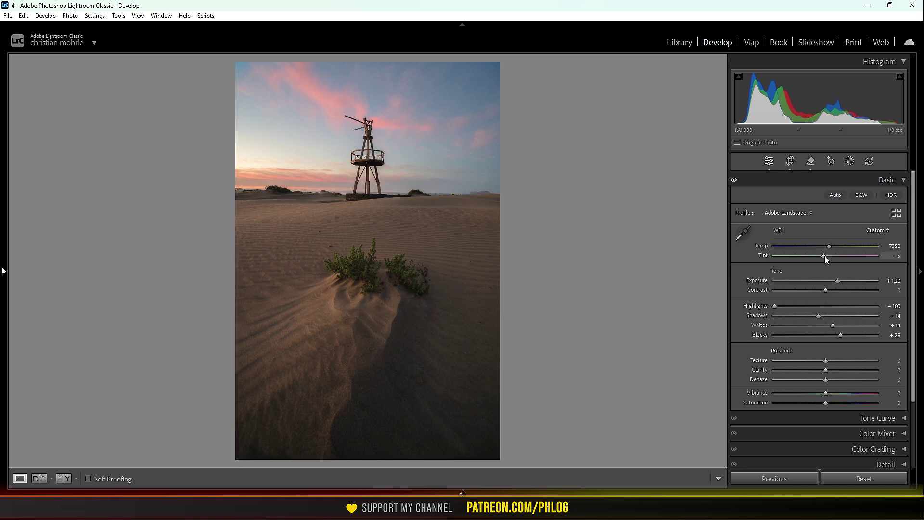
drag(824, 256, 825, 255)
- Set Texture to +5, Clarity to +4 and Dehaze to +3, and compare the photo before and after the edits side by side
scroll(775, 333, down, 1)
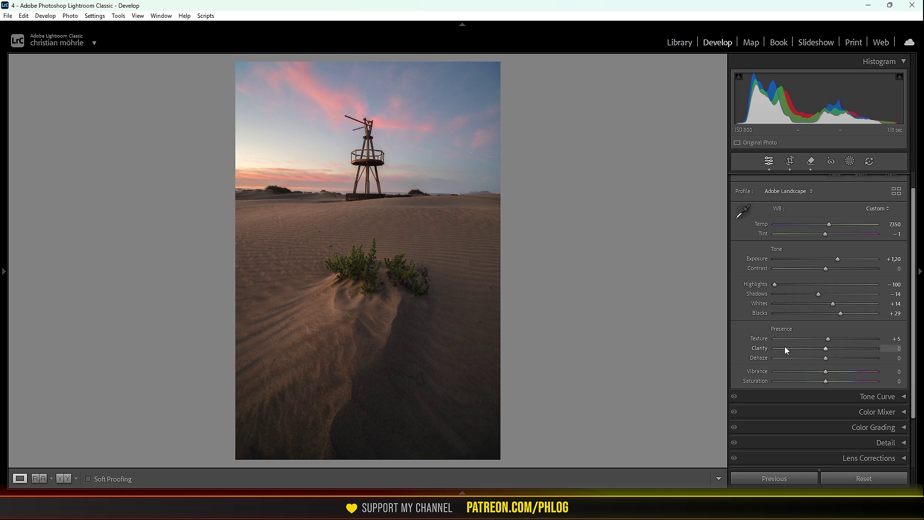
drag(826, 349, 822, 349)
drag(820, 347, 833, 349)
drag(833, 348, 827, 348)
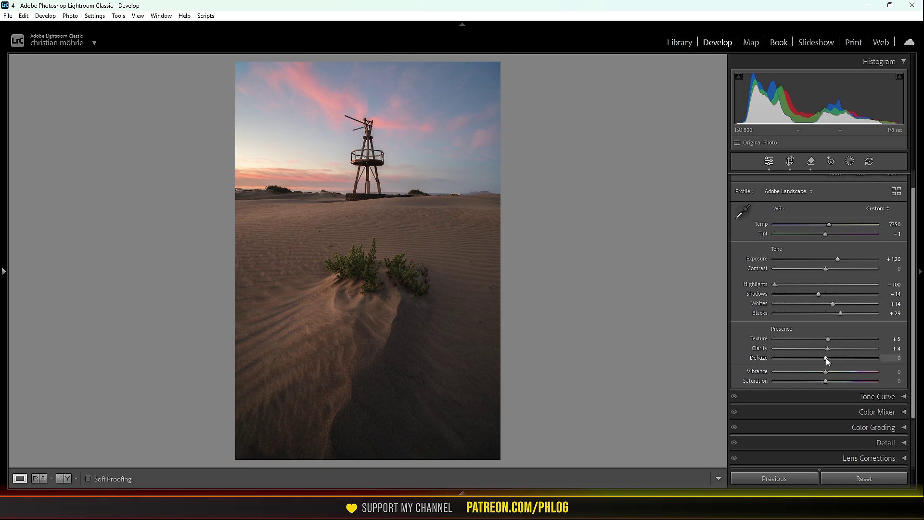
drag(827, 359, 818, 358)
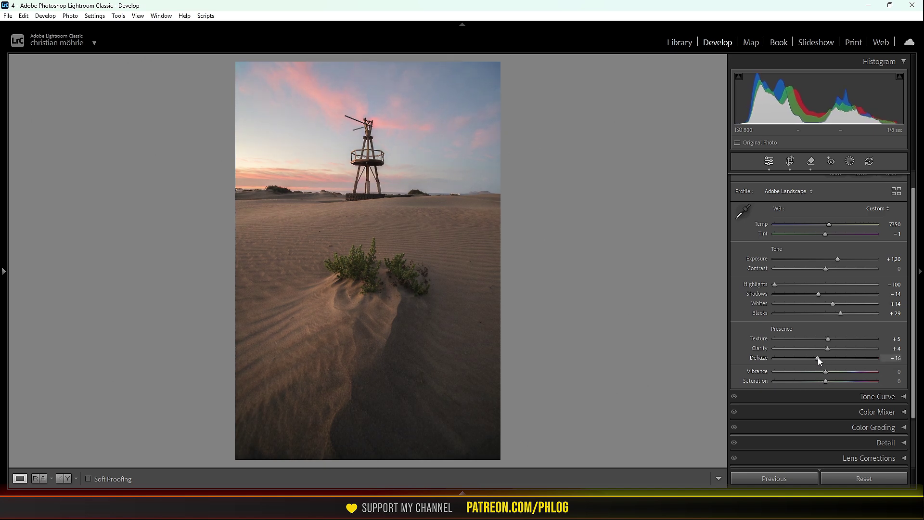
drag(818, 359, 827, 358)
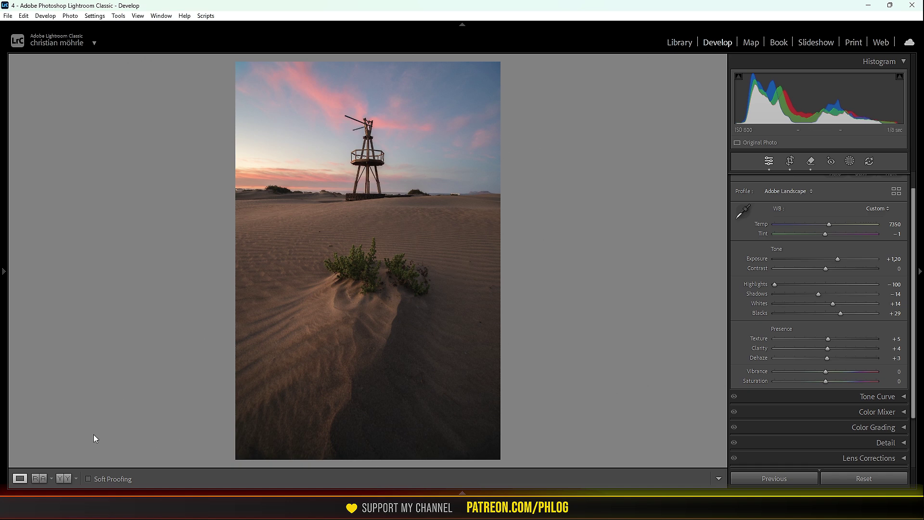
click(64, 478)
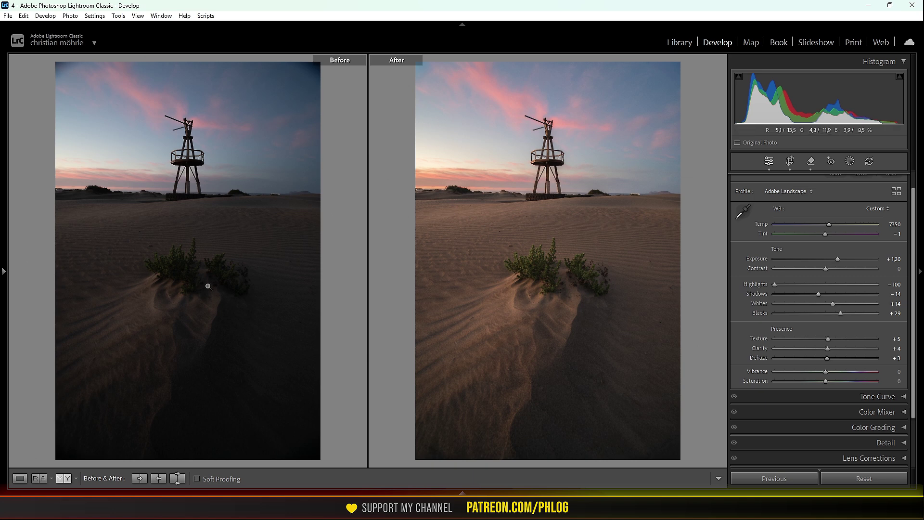
key(y)
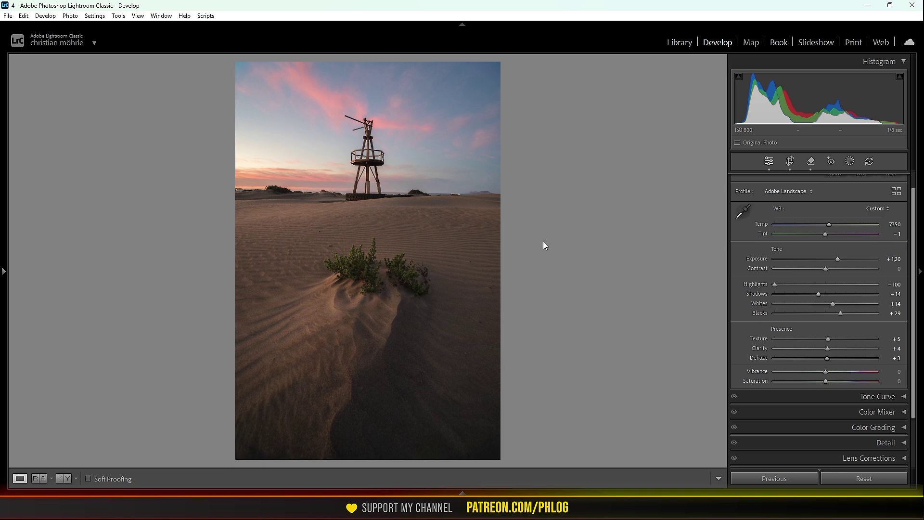
- Add a wide, slightly tilted radial gradient mask centred just beyond the photo's left edge, reaching over the bright sky, horizon and tower
click(851, 162)
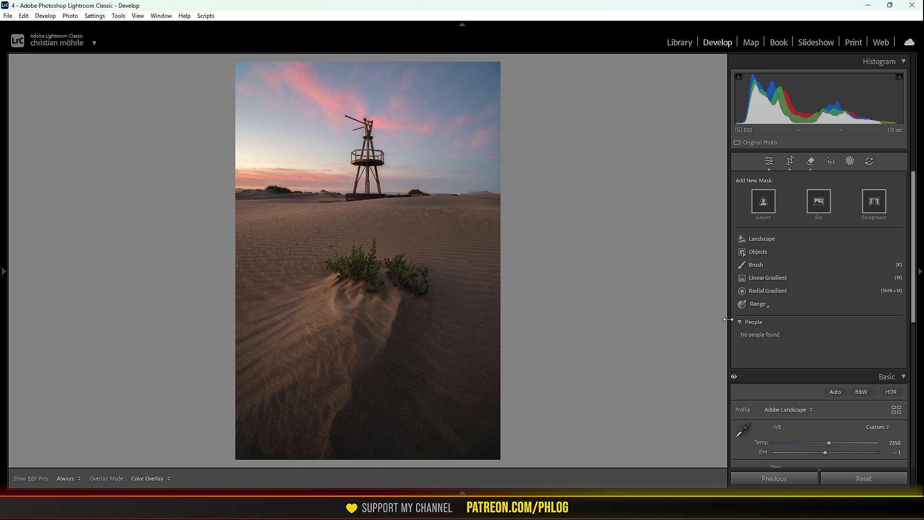
click(766, 291)
drag(265, 162, 478, 238)
drag(482, 162, 481, 190)
drag(274, 161, 226, 151)
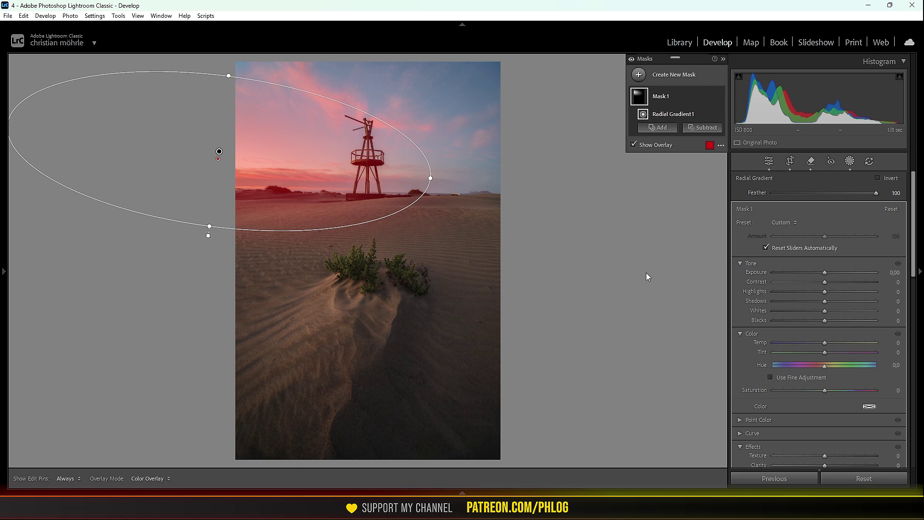
- Set Blacks to 51 and Dehaze to -23 for the radial gradient mask over the left sky
drag(825, 321, 851, 319)
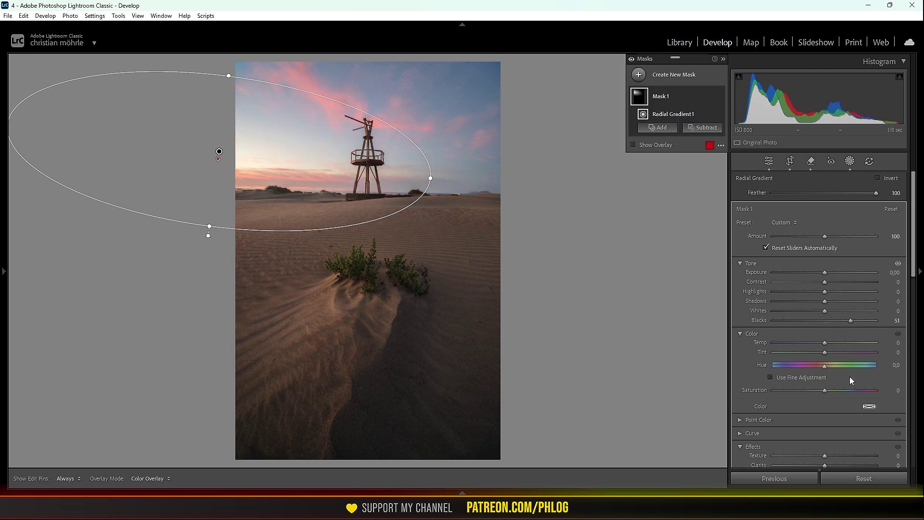
scroll(861, 378, down, 3)
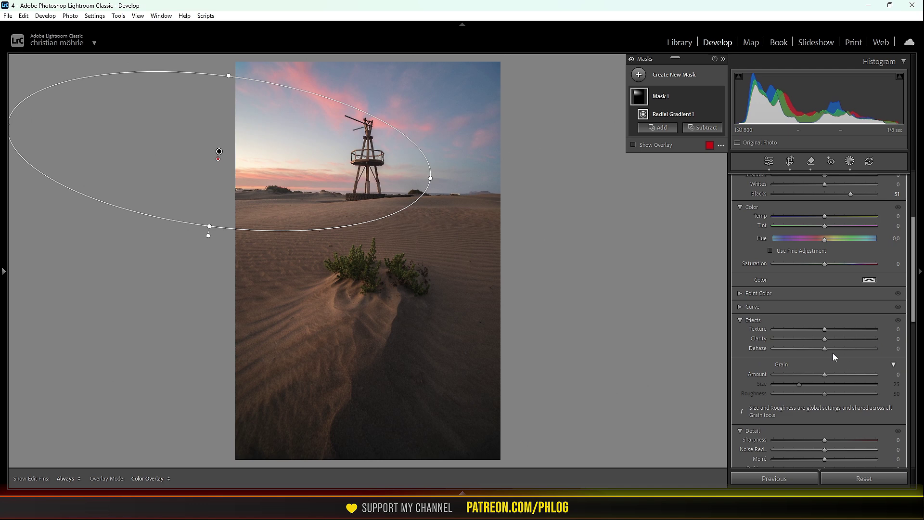
drag(824, 348, 818, 348)
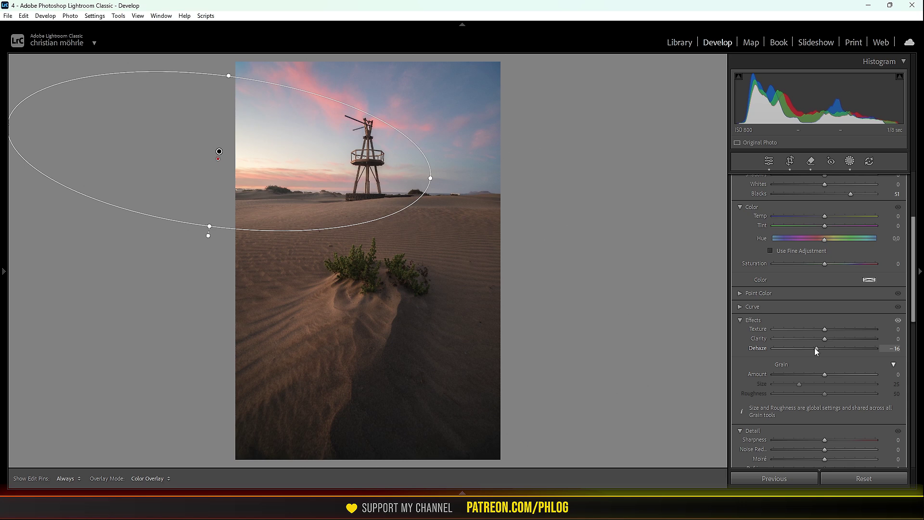
drag(812, 348, 812, 348)
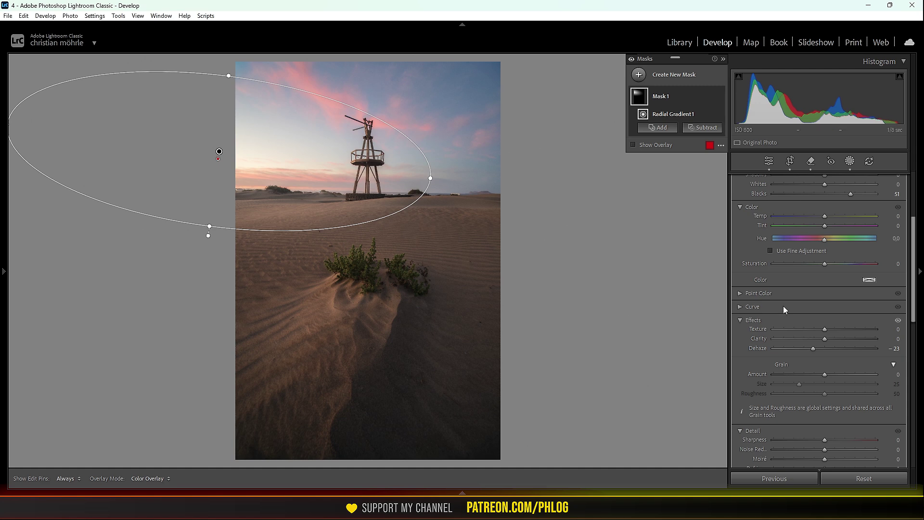
- Tint the radial gradient mask over the left sky with an orange colour at hue about 32, reduced to a low saturation
click(870, 281)
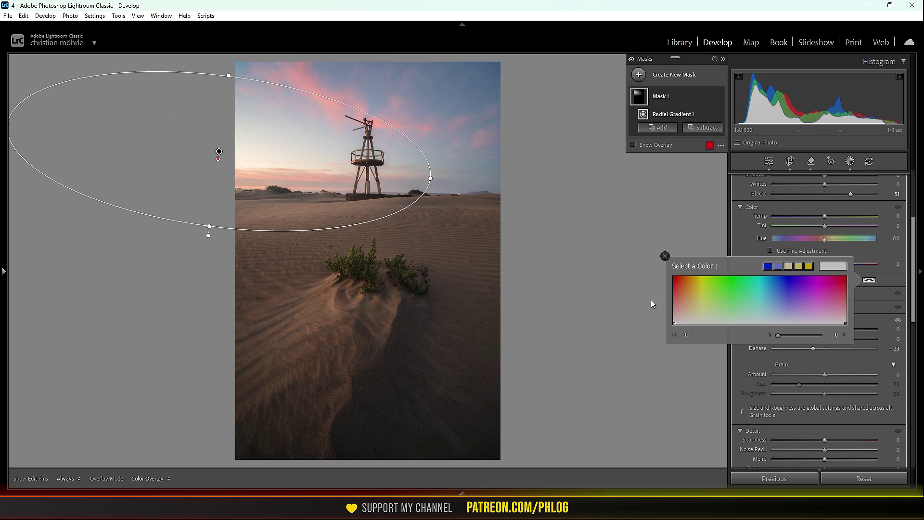
click(685, 309)
drag(684, 309, 689, 297)
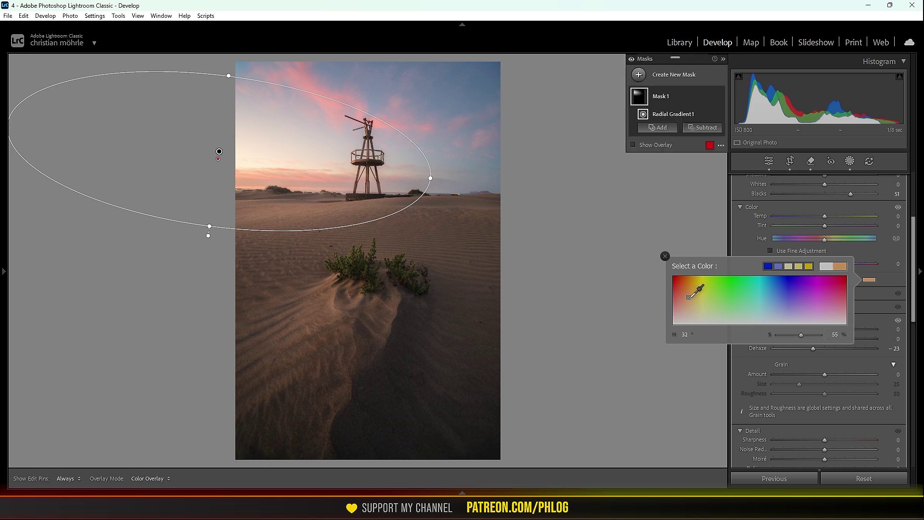
drag(800, 335, 785, 333)
click(736, 226)
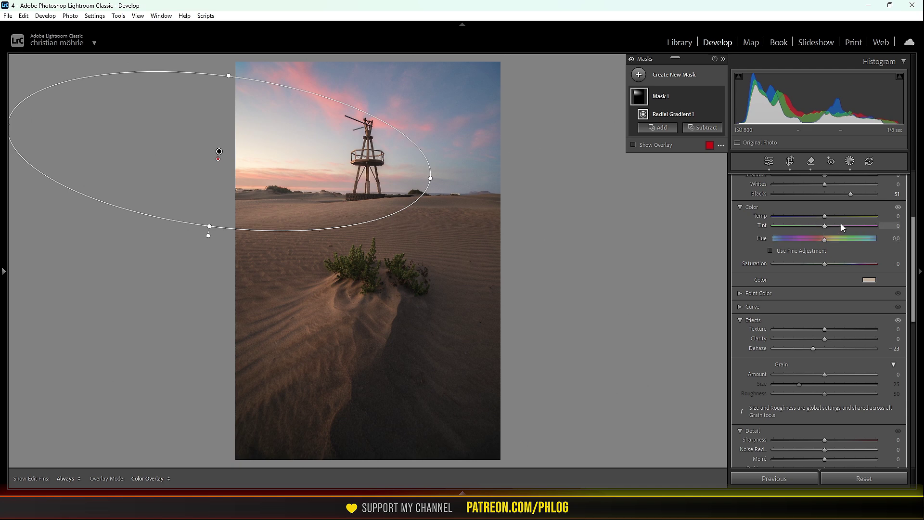
- Warm the radial gradient mask over the left sky by setting Temp to 14 and Tint to 10
drag(827, 215, 827, 216)
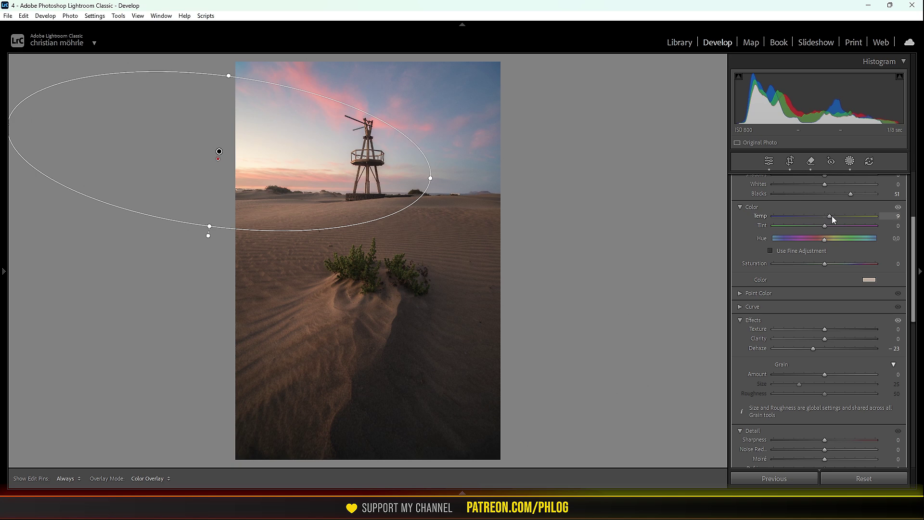
drag(824, 227, 825, 227)
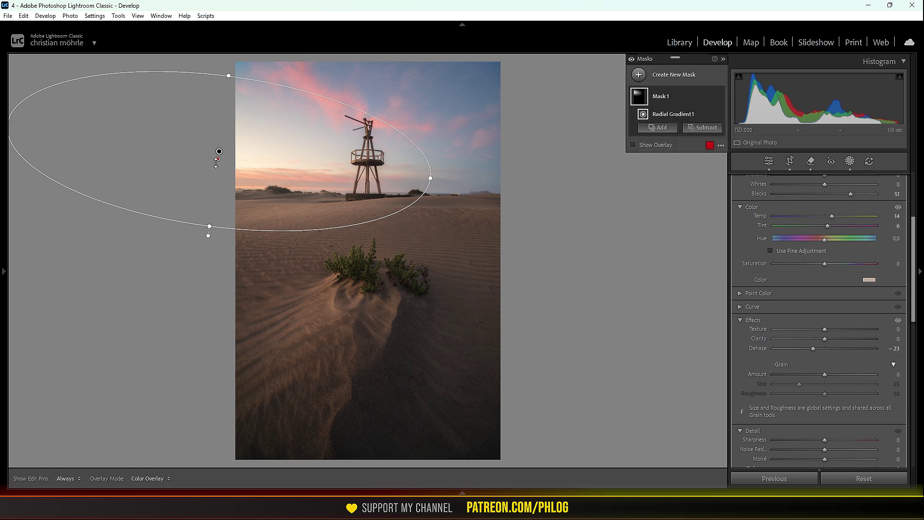
drag(828, 225, 831, 225)
- Add a linear gradient mask over the sand foreground, fading out from just below the plants up to the horizon
click(640, 76)
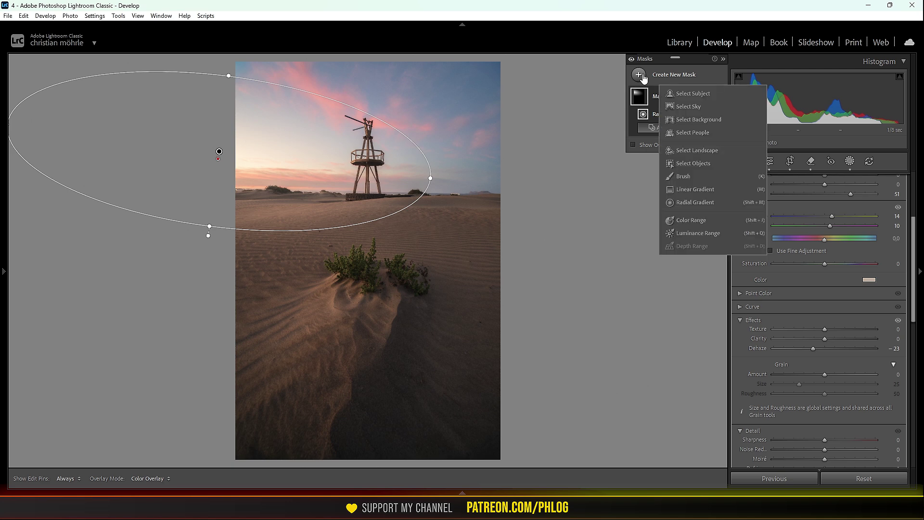
click(701, 188)
drag(382, 292, 384, 204)
drag(387, 293, 386, 297)
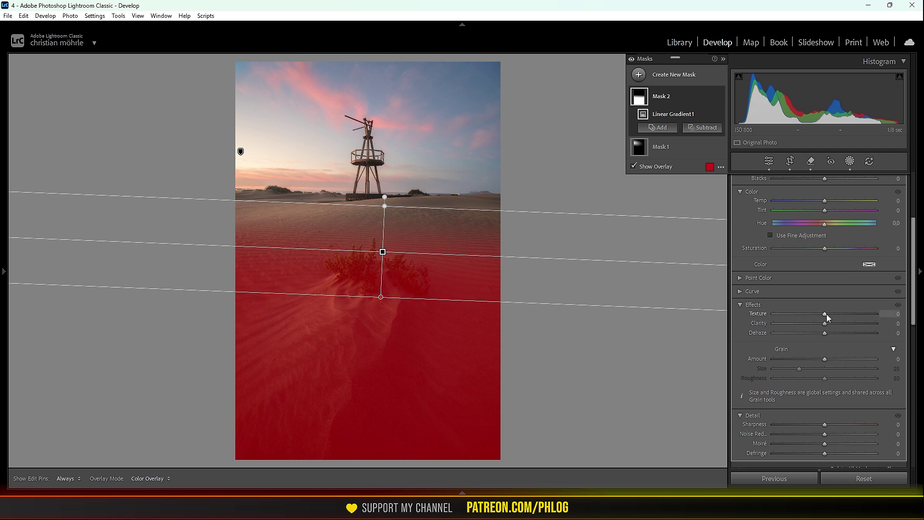
- Set Texture to 20 and Clarity to -5 for the foreground linear gradient mask
drag(827, 314, 828, 314)
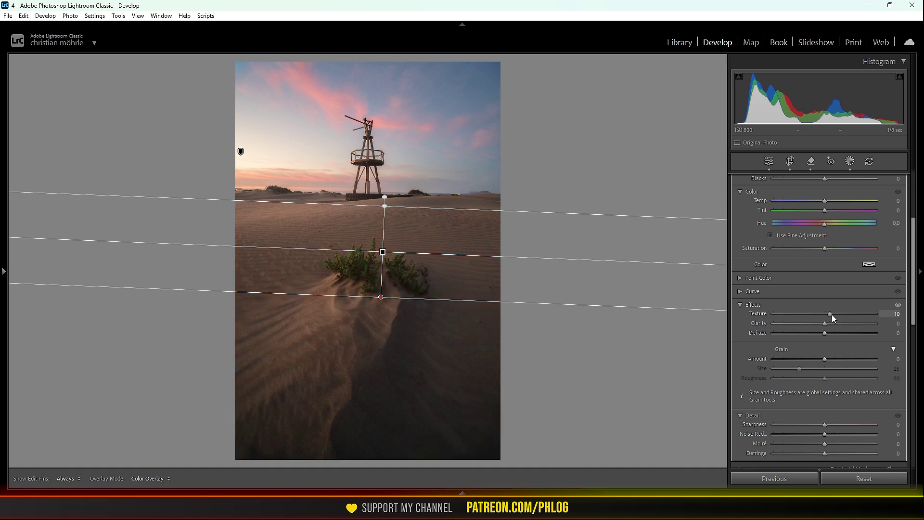
drag(834, 314, 837, 315)
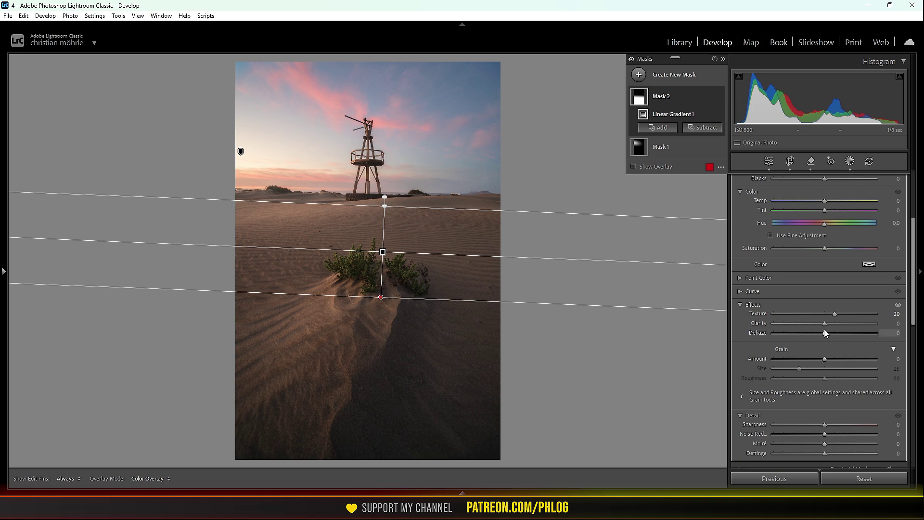
drag(824, 324, 834, 327)
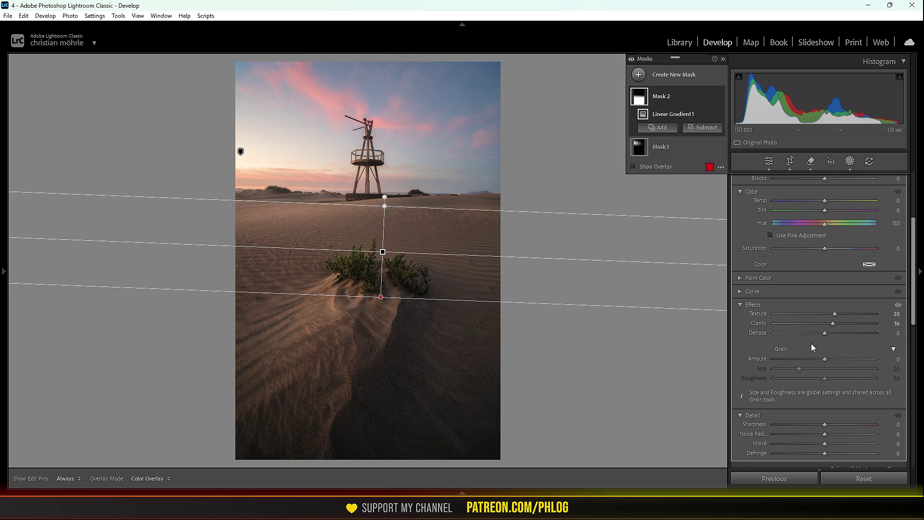
drag(832, 324, 818, 323)
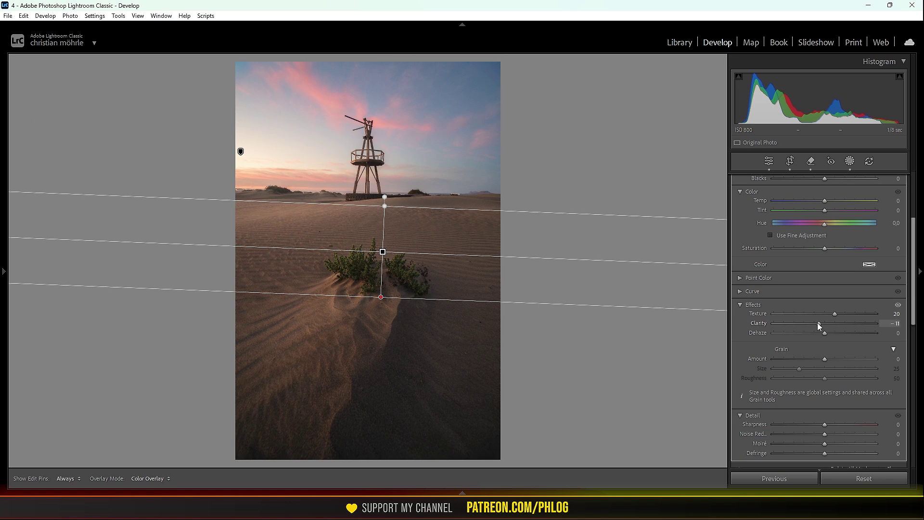
drag(819, 325, 819, 322)
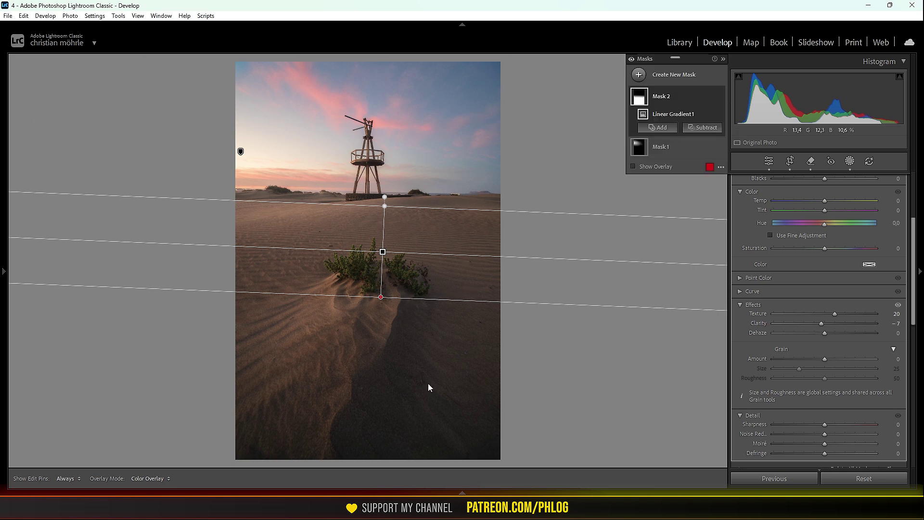
drag(822, 325, 825, 324)
- Create a landscape mask that covers only the Natural Ground
click(639, 75)
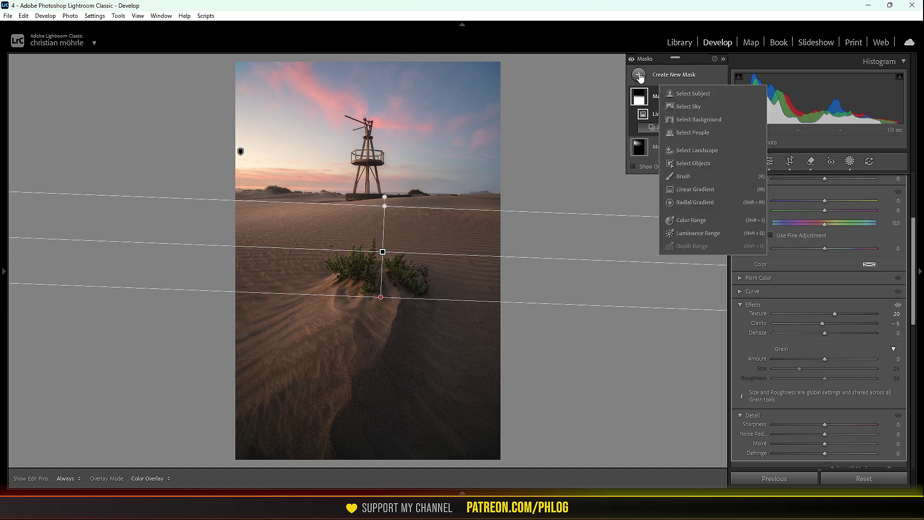
click(705, 151)
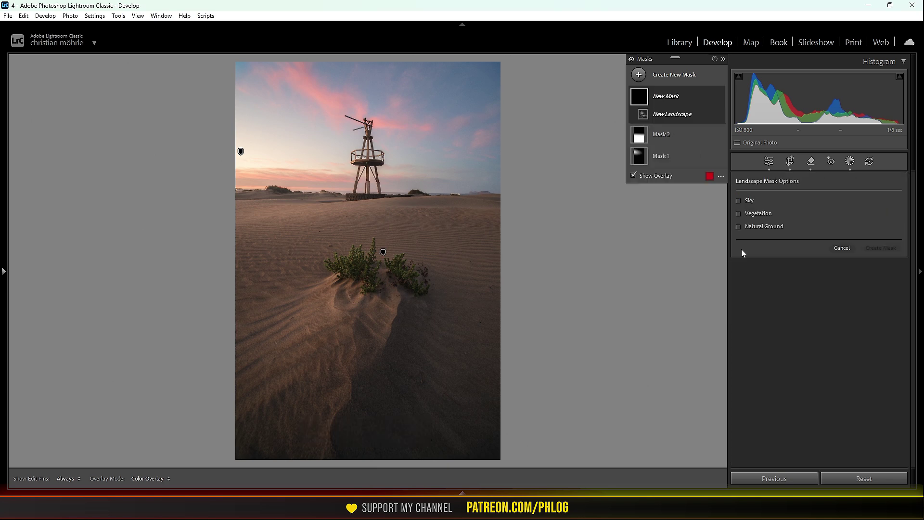
click(771, 228)
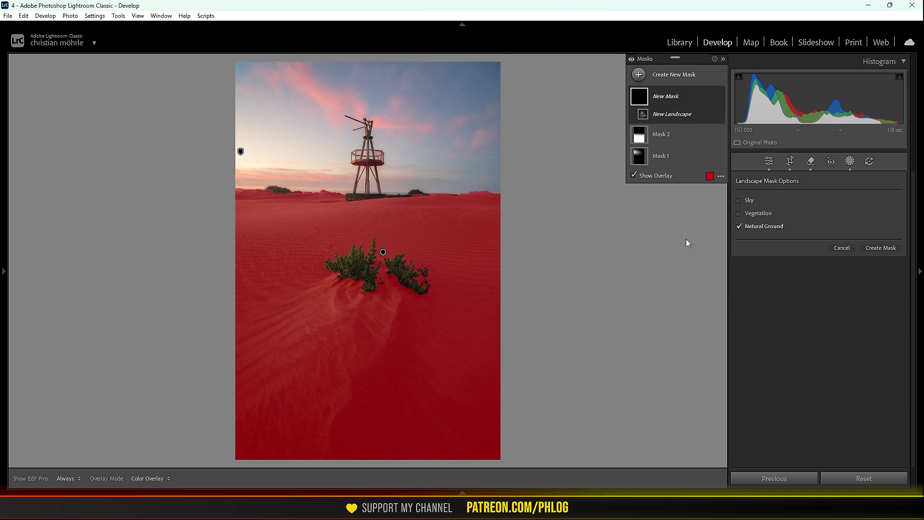
click(875, 248)
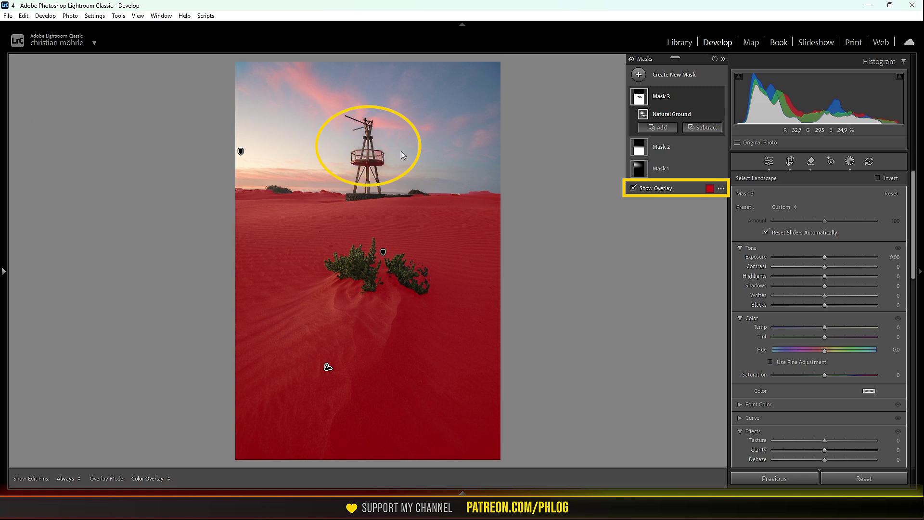
- Subtract the tower's platform from the Natural Ground mask with a size 4 brush, hiding the edit pins while painting
click(702, 127)
click(709, 233)
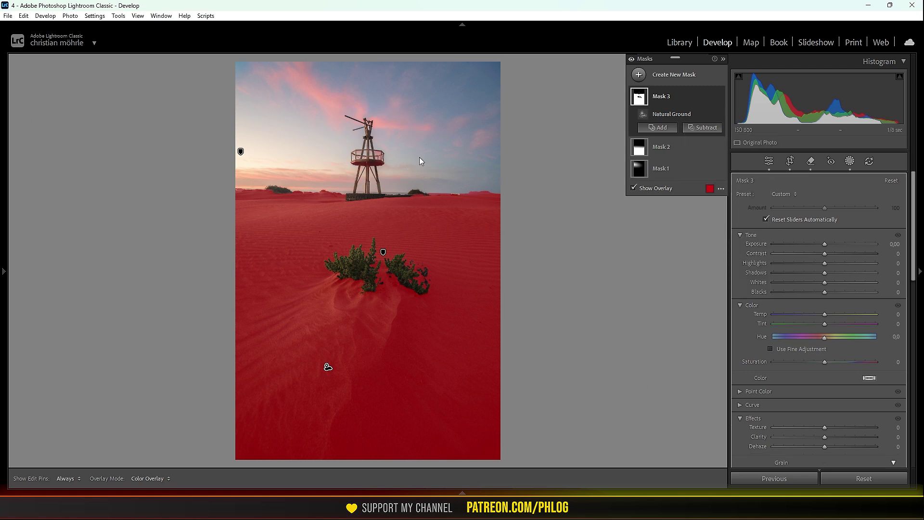
key(h)
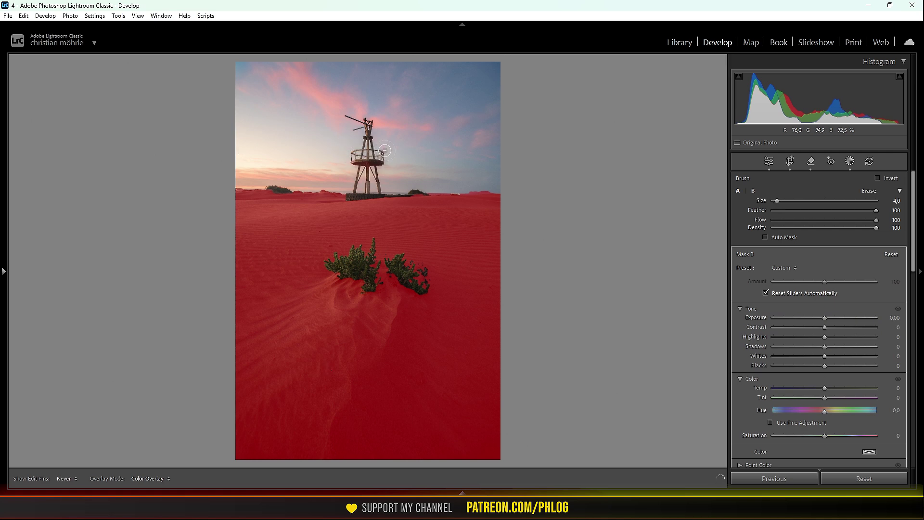
key(h)
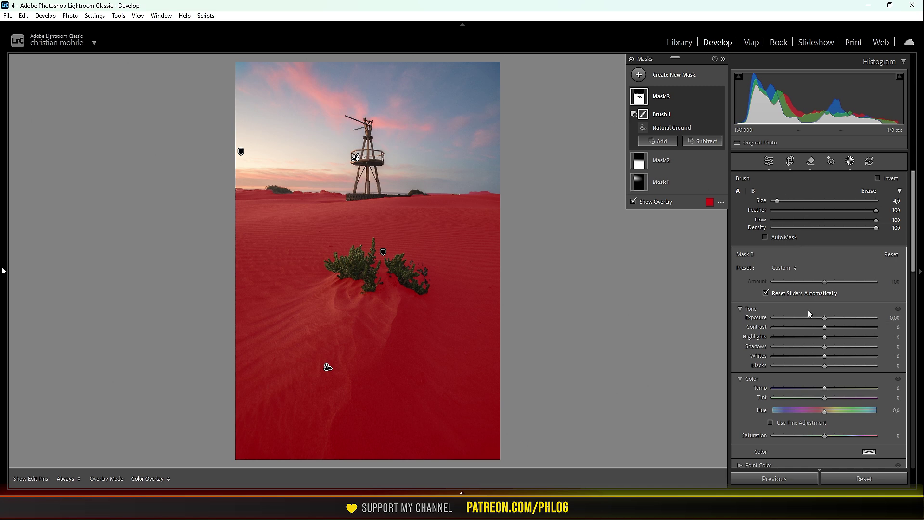
- Hide the ground mask's overlay, lift its curve's black point to input 1, output 10, and set a shadow point at input 61, output 59
scroll(810, 316, down, 3)
scroll(810, 317, down, 2)
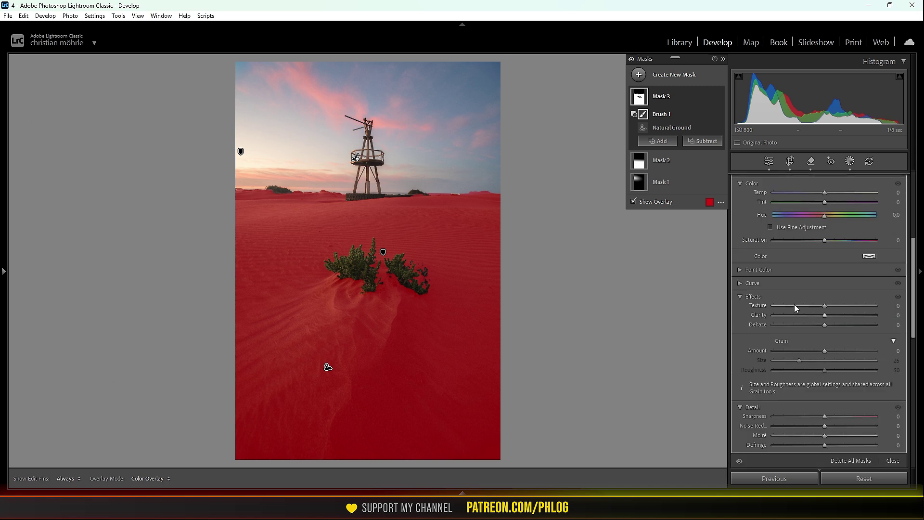
click(761, 284)
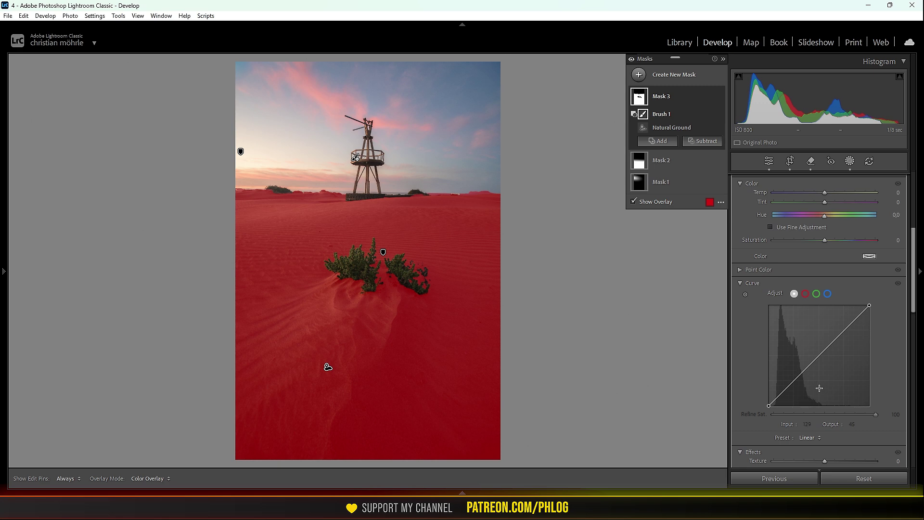
click(649, 202)
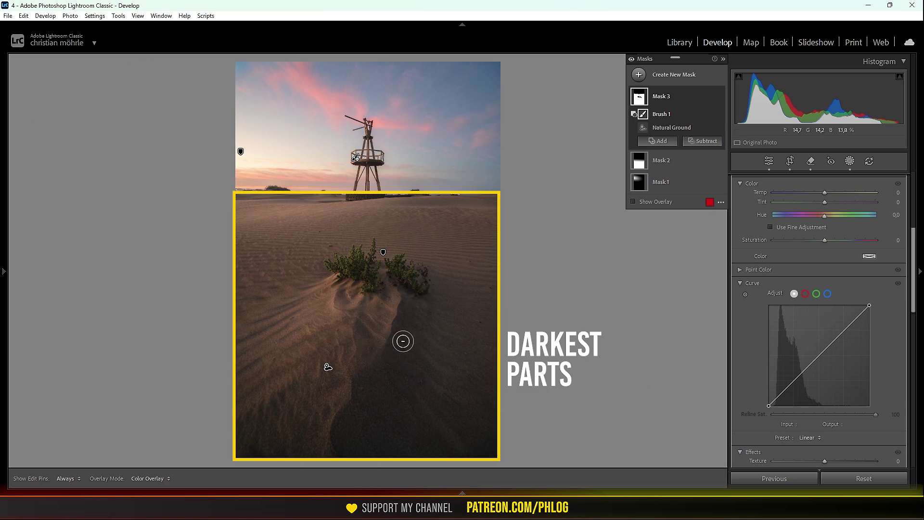
drag(769, 406, 769, 405)
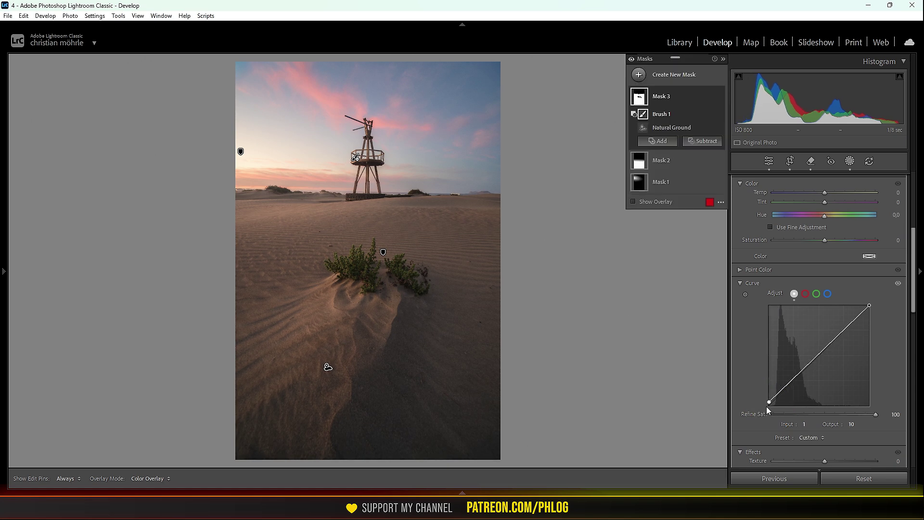
click(794, 379)
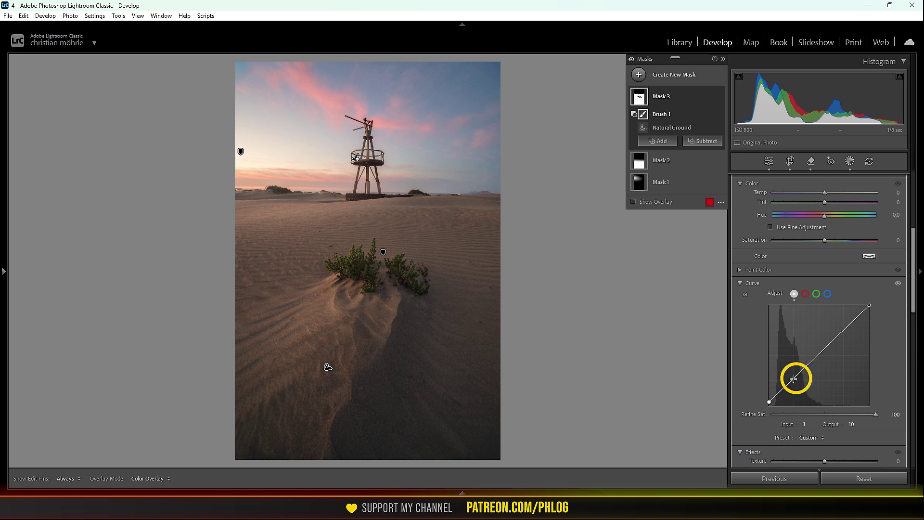
drag(793, 379, 793, 384)
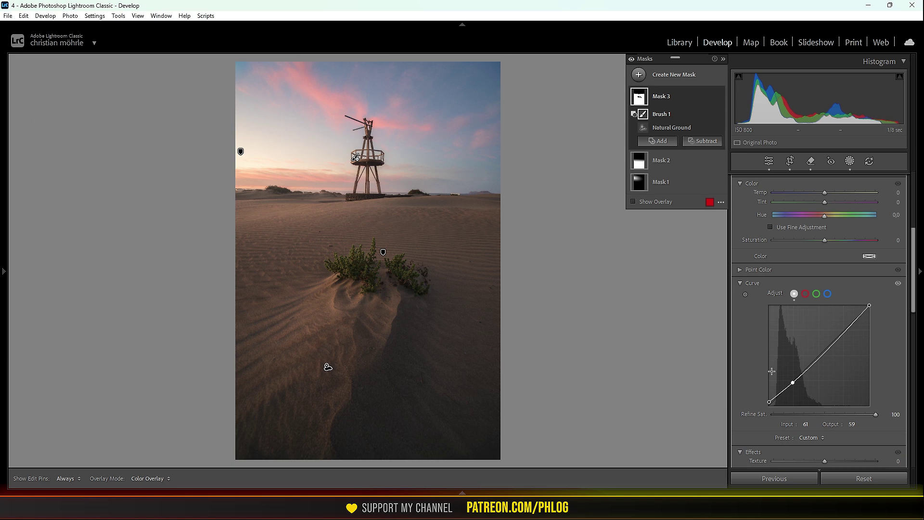
- Add a midtone point at 130/130 and raise a highlight point on the ground mask's curve, and check the curve's effect
click(820, 356)
drag(822, 356, 820, 354)
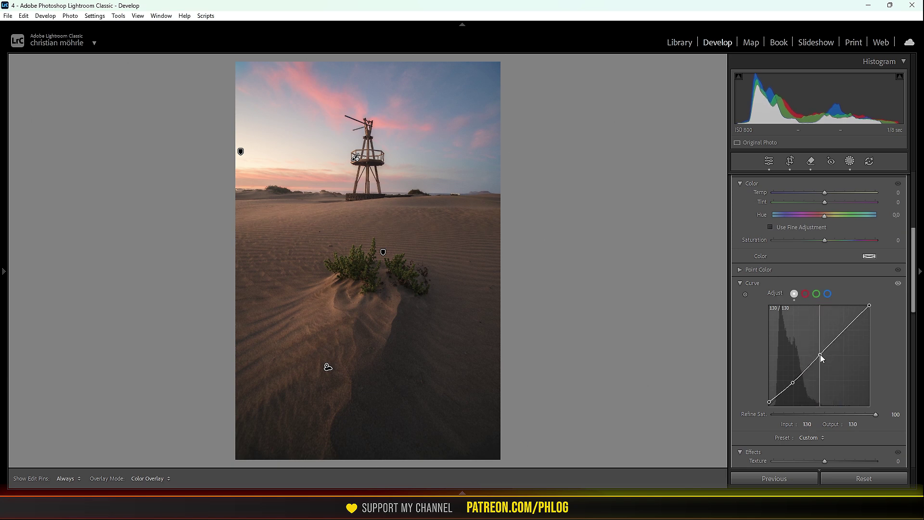
drag(821, 355, 820, 354)
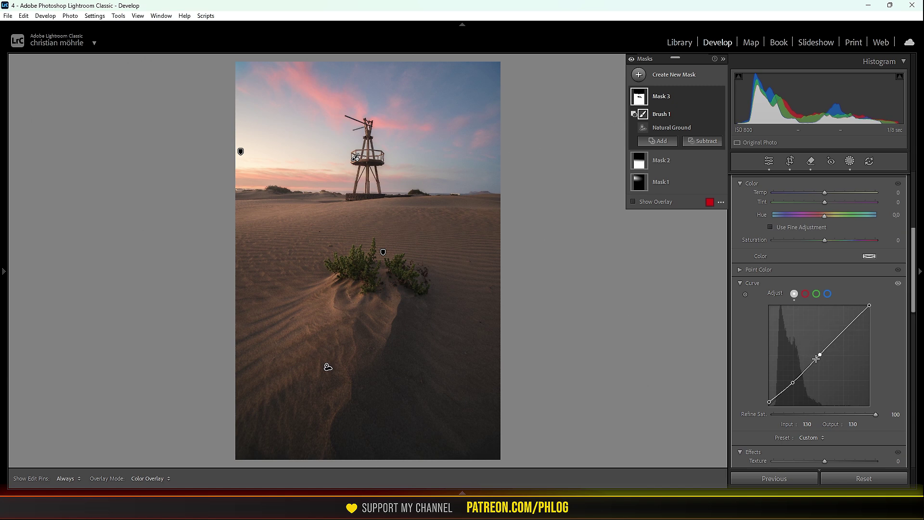
drag(821, 356, 820, 353)
click(843, 333)
drag(843, 333, 841, 327)
click(898, 285)
- Set Temp to 27, Saturation to -28 and Tint to -5 for the ground mask
scroll(861, 264, up, 3)
click(825, 262)
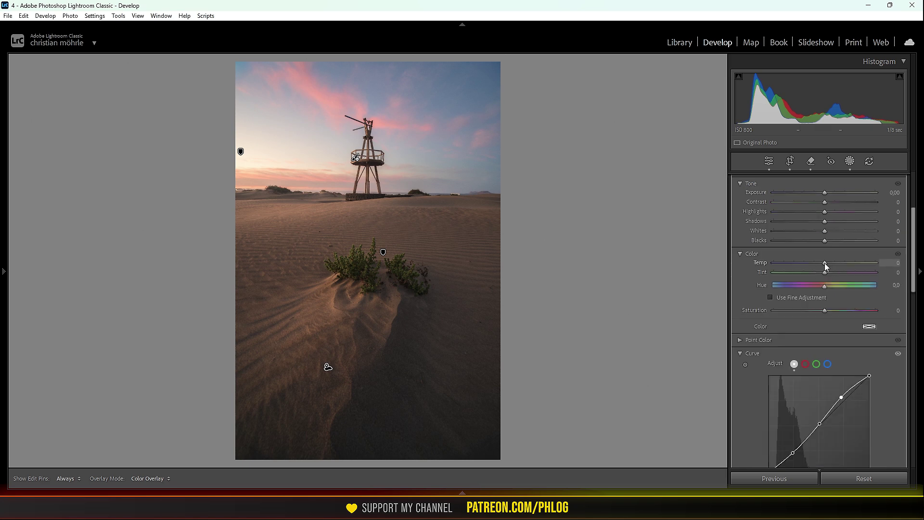
drag(825, 263, 830, 264)
drag(833, 264, 838, 264)
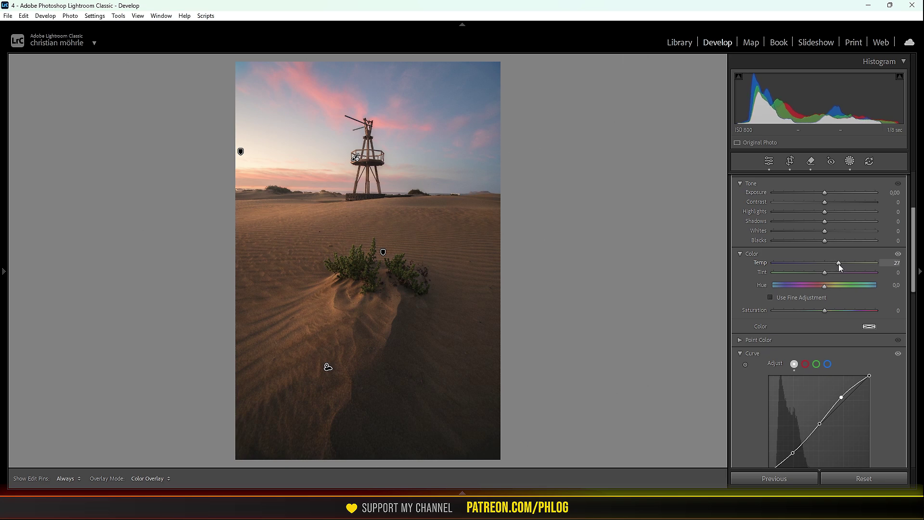
drag(836, 267, 836, 267)
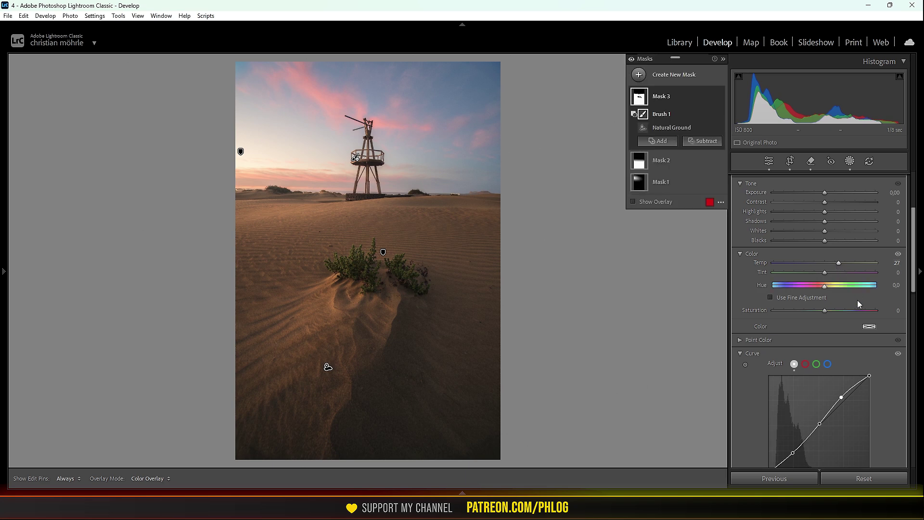
drag(825, 308, 809, 315)
drag(824, 272, 824, 273)
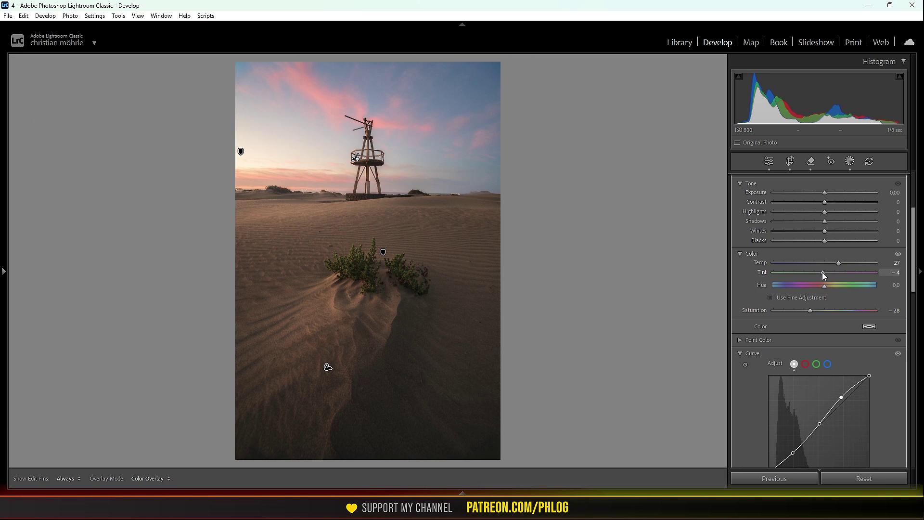
drag(822, 271, 821, 271)
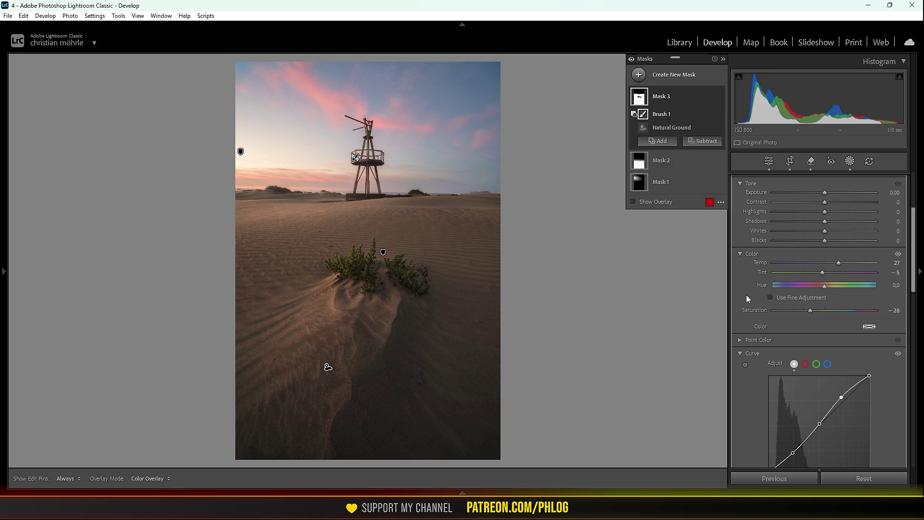
- Create a new landscape mask that covers only the Vegetation
click(639, 75)
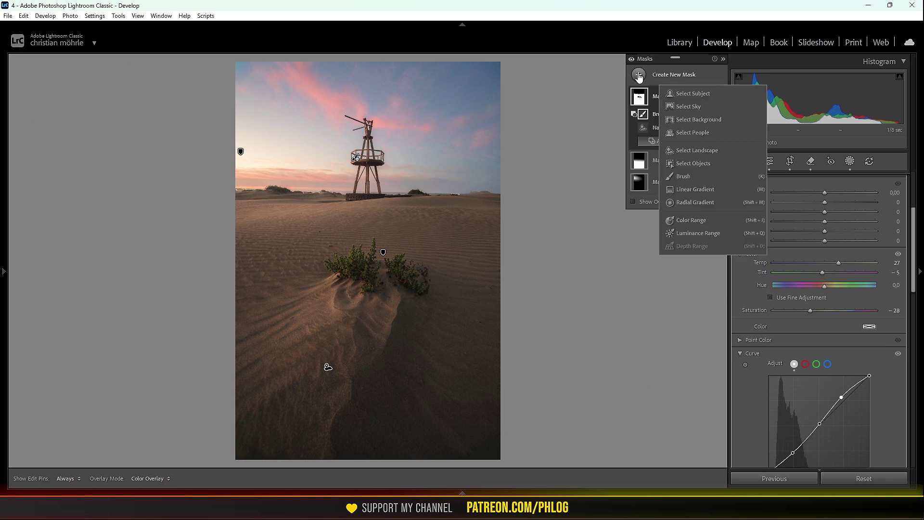
click(715, 151)
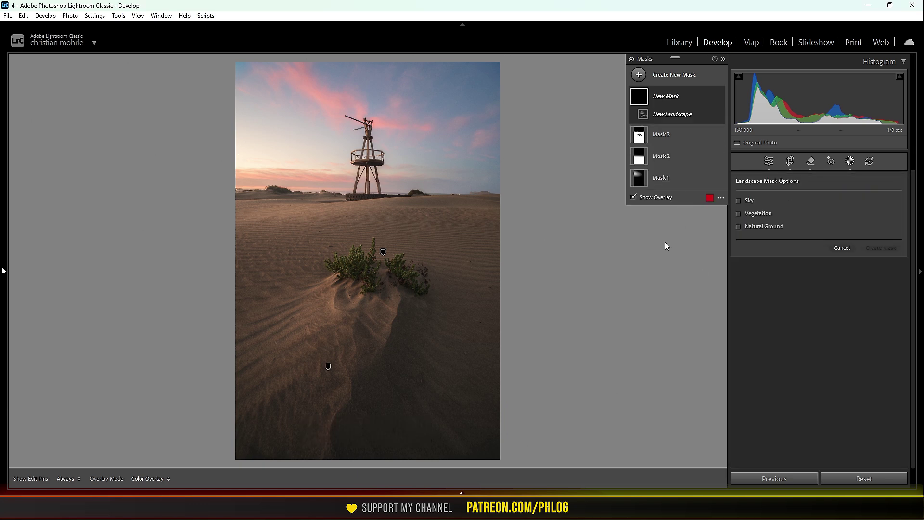
click(751, 213)
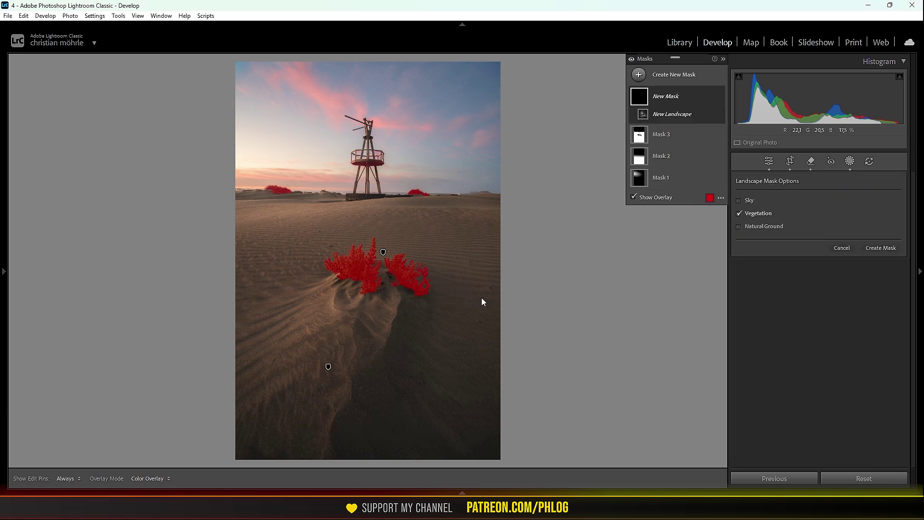
click(882, 248)
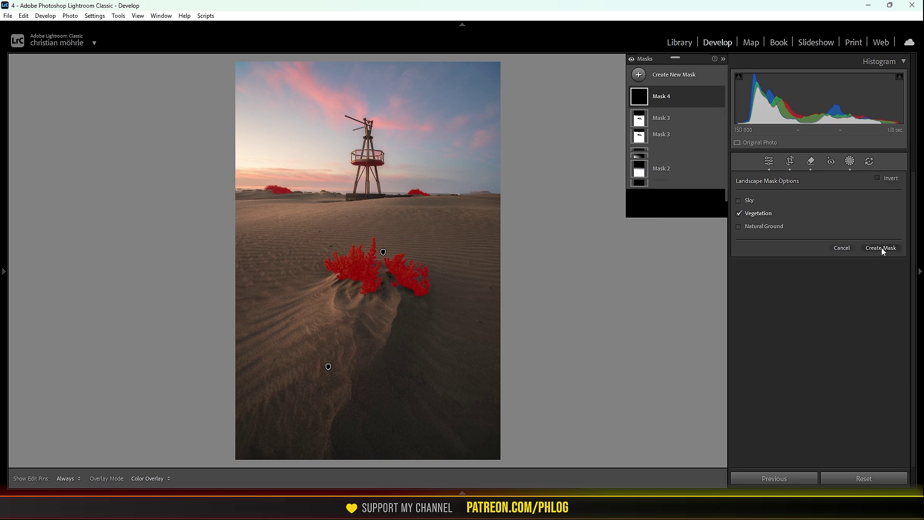
- Subtract the tower and the distant bushes along the horizon from the Vegetation mask with a size 6 brush
click(704, 127)
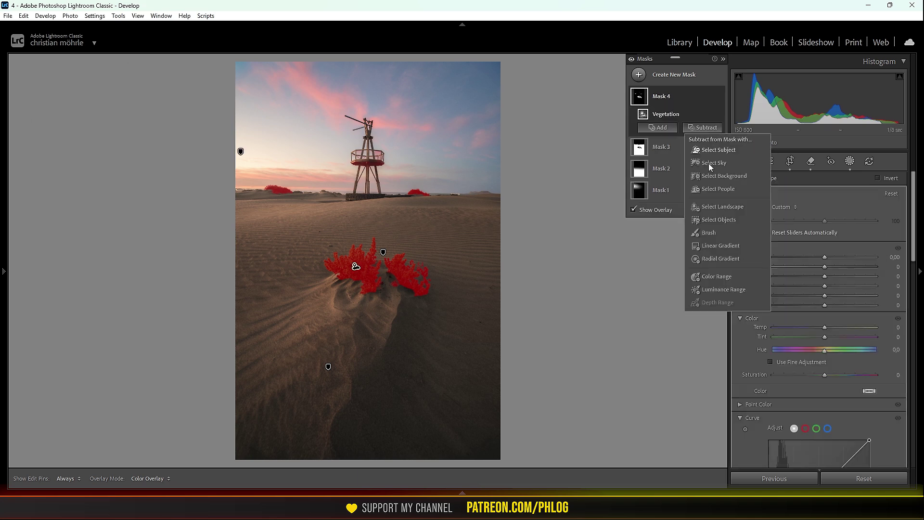
click(715, 239)
mouse_move(248, 196)
mouse_down()
mouse_move(320, 196)
mouse_move(424, 175)
mouse_move(392, 151)
mouse_move(454, 192)
mouse_move(426, 198)
mouse_move(461, 196)
mouse_up()
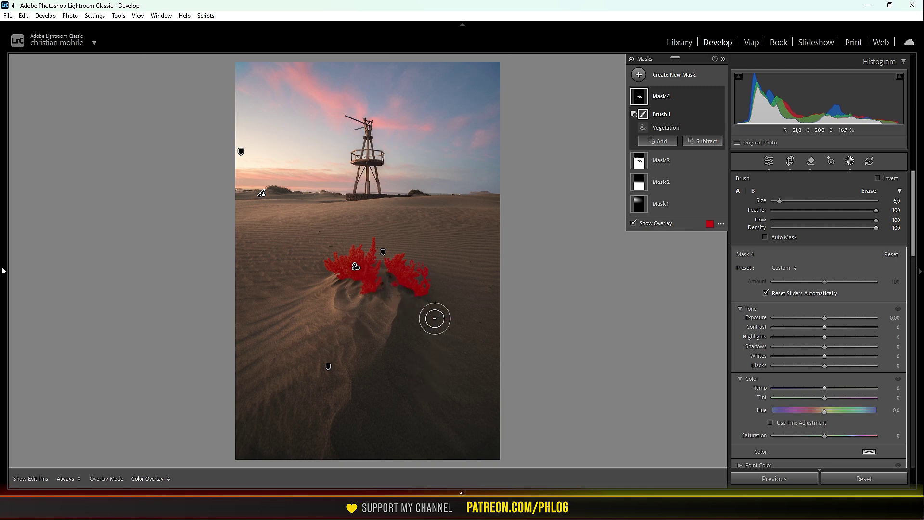
- Set Whites to 45, Highlights to 20 and Tint to -10 for the vegetation mask
drag(828, 357, 852, 356)
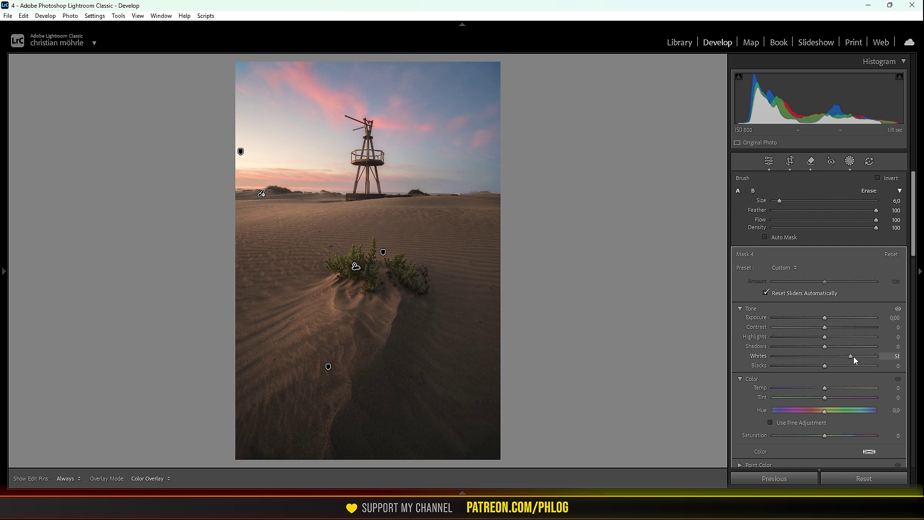
drag(851, 356, 847, 337)
drag(845, 337, 835, 336)
drag(824, 397, 819, 397)
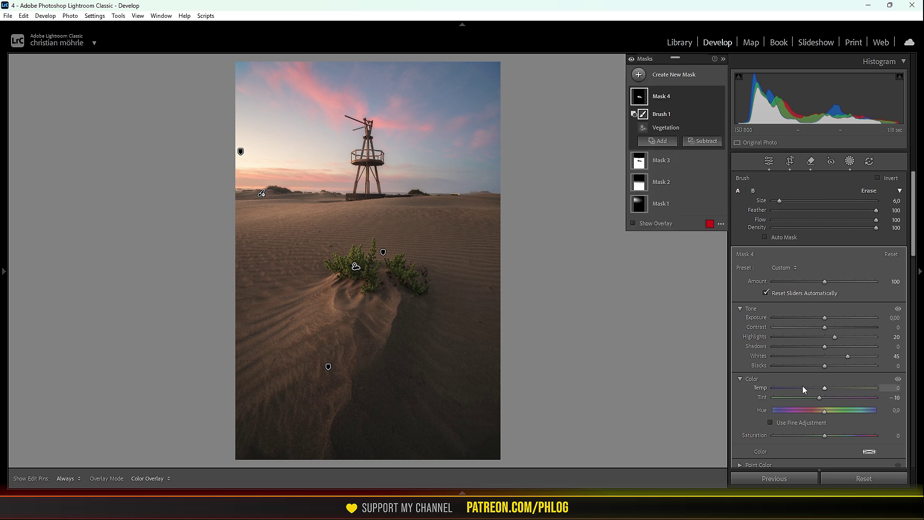
- Compare the photo with and without all mask adjustments to judge their combined effect
click(632, 60)
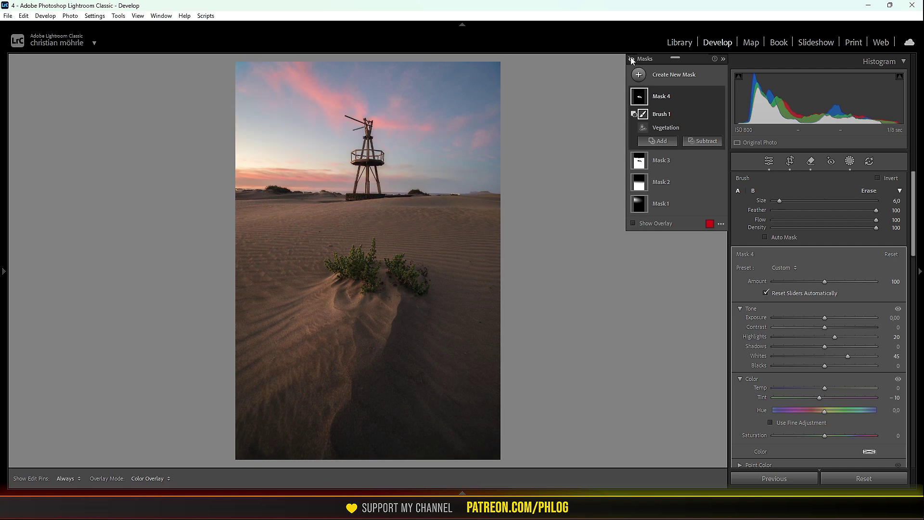
click(632, 60)
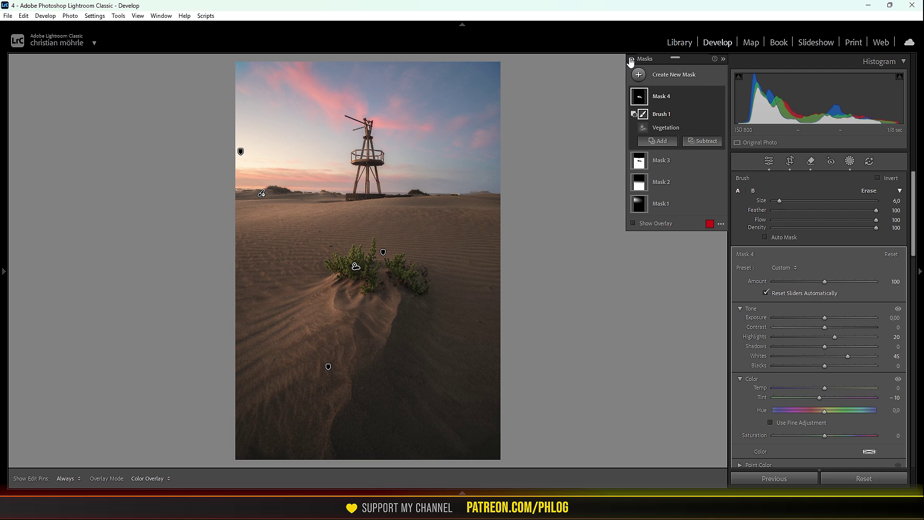
click(631, 60)
click(631, 60)
click(631, 60)
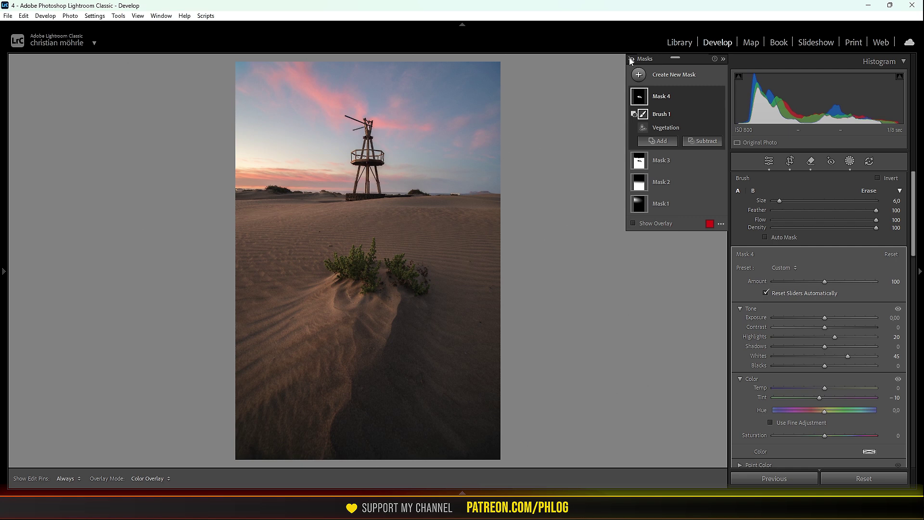
click(631, 59)
click(631, 59)
click(631, 60)
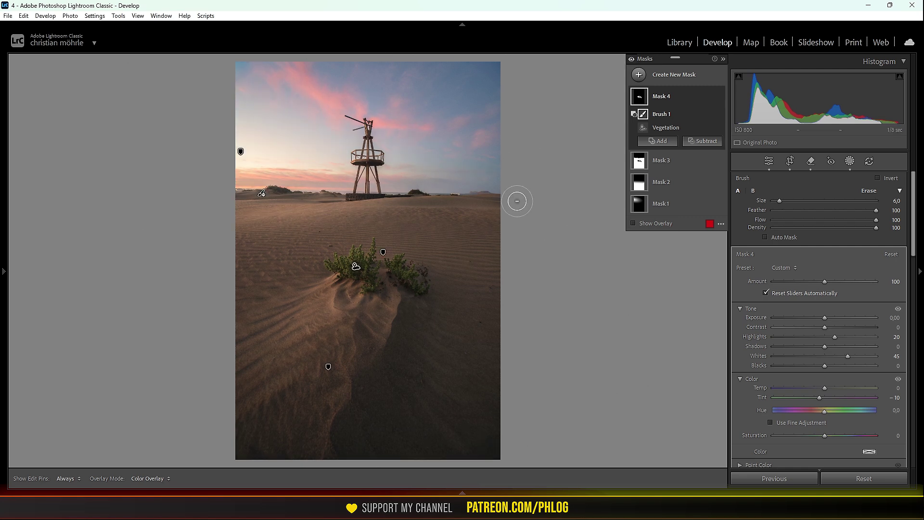
- Color grade the whole photo's highlights with Hue 33 and Saturation 19
click(769, 162)
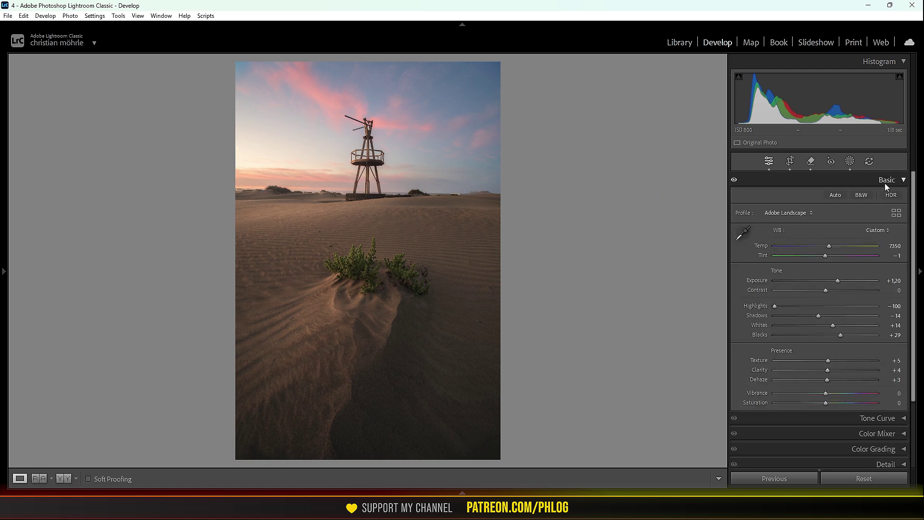
click(886, 182)
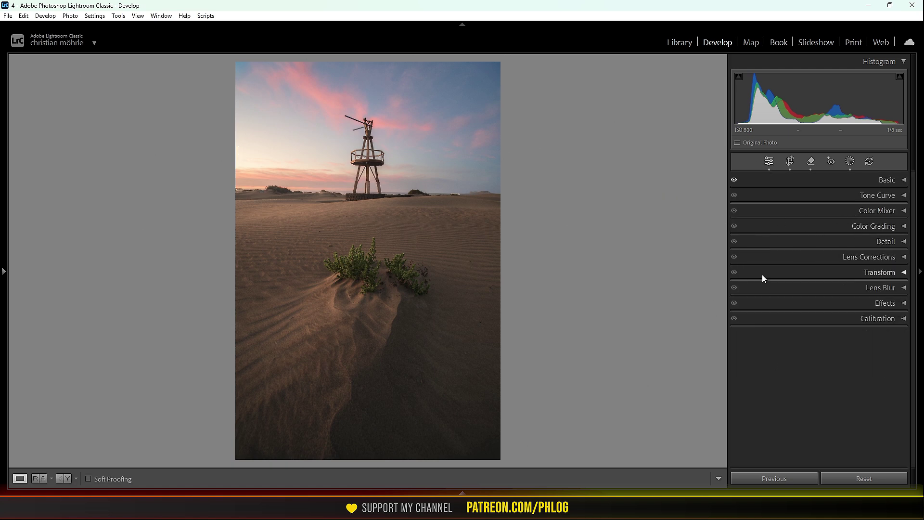
click(864, 226)
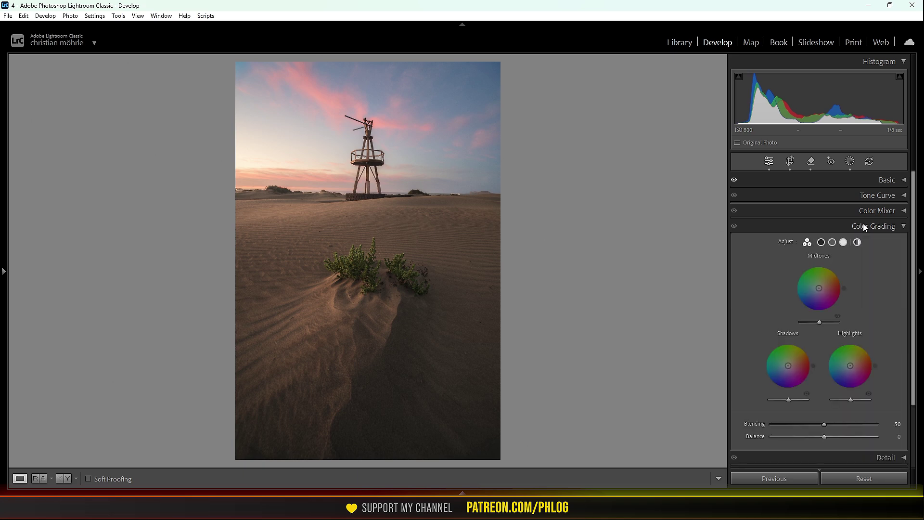
click(844, 243)
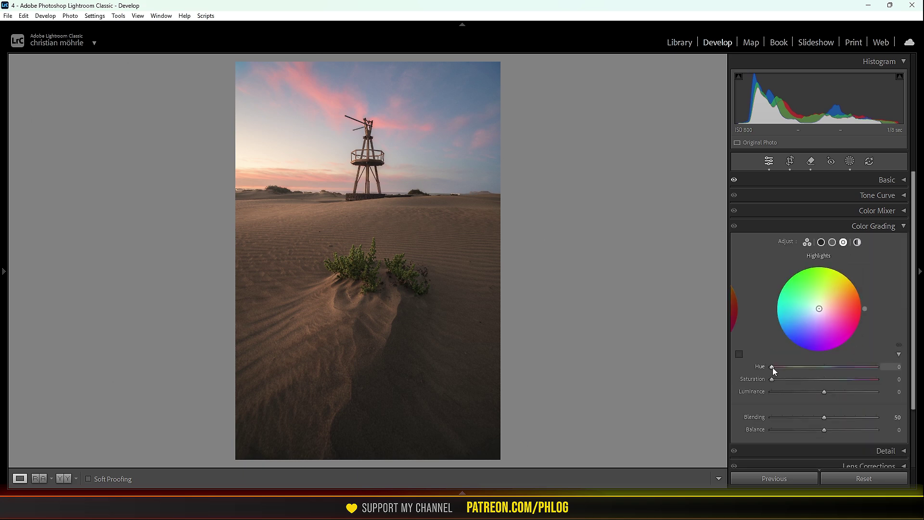
drag(772, 366, 782, 368)
drag(772, 379, 792, 380)
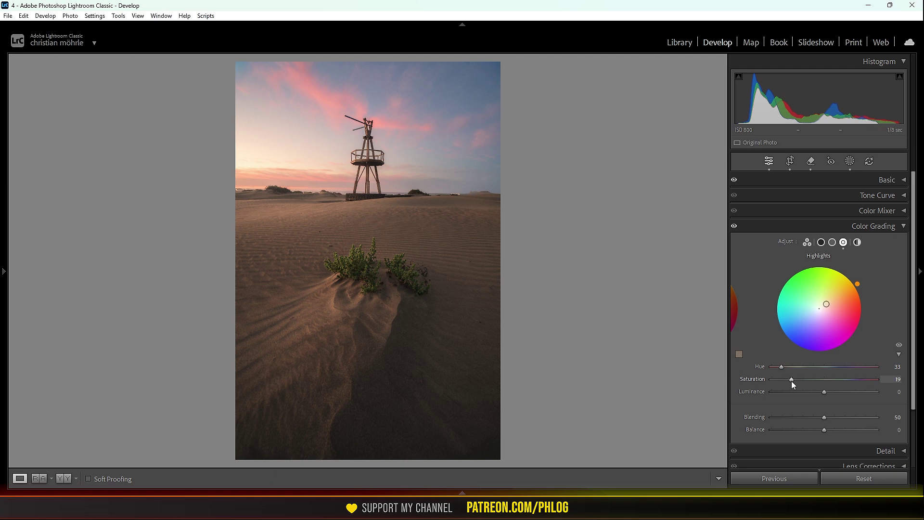
click(826, 225)
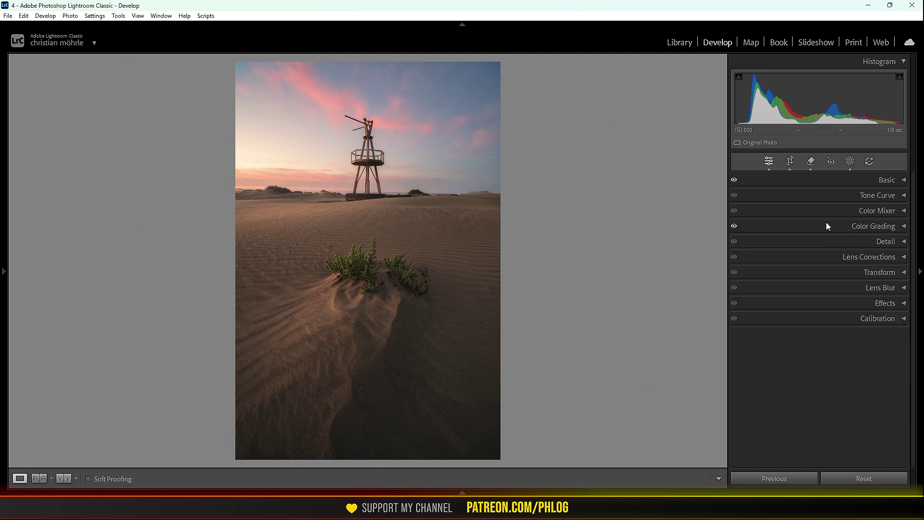
- Shift the Blue Primary hue to about -16 and raise the Blue Primary saturation in the camera calibration
click(854, 319)
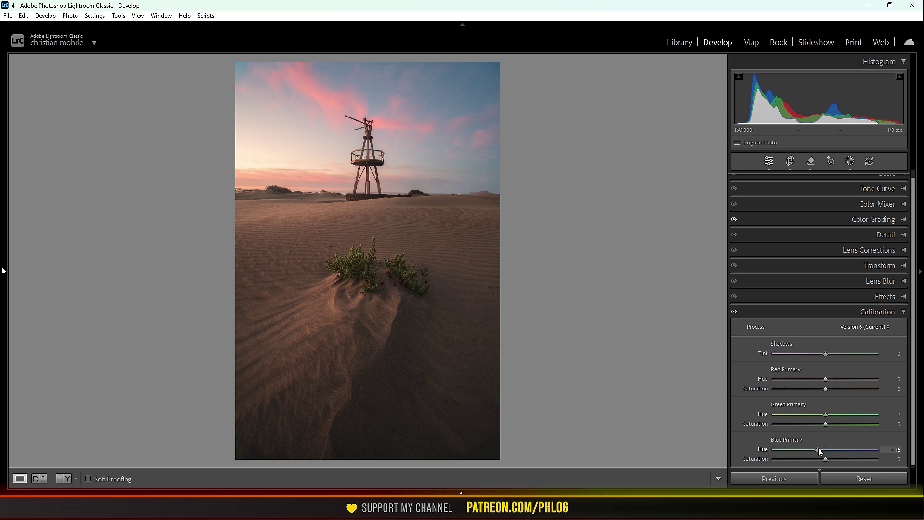
drag(825, 461, 838, 459)
click(792, 310)
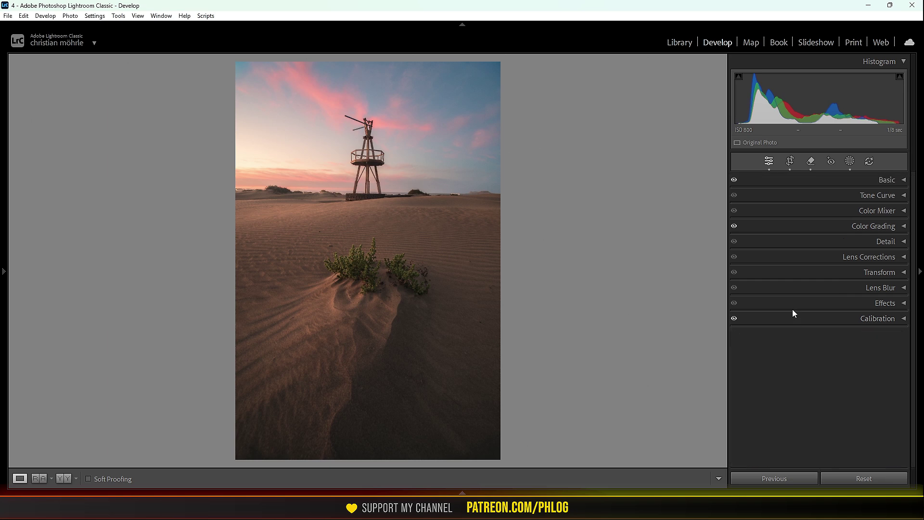
- Set the sharpening to Amount 64, Radius 0.5, Detail 100 and Masking 53
click(855, 240)
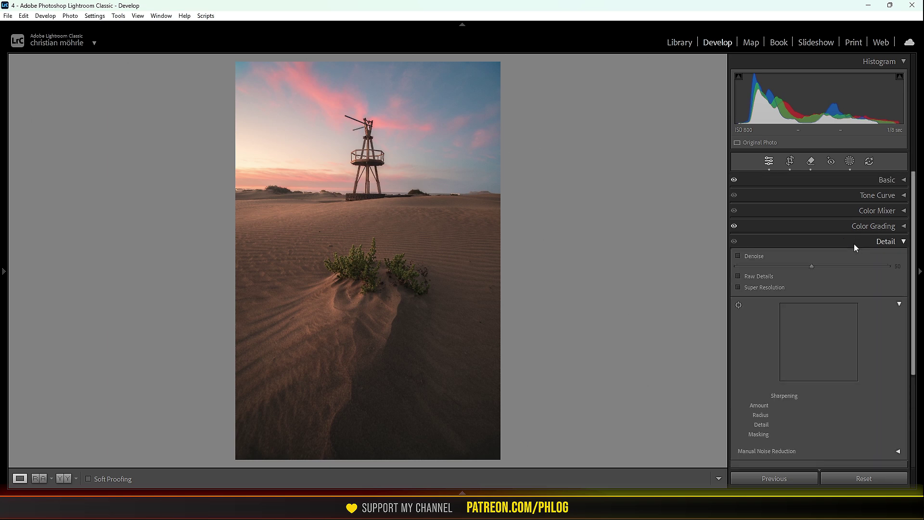
drag(794, 415, 768, 419)
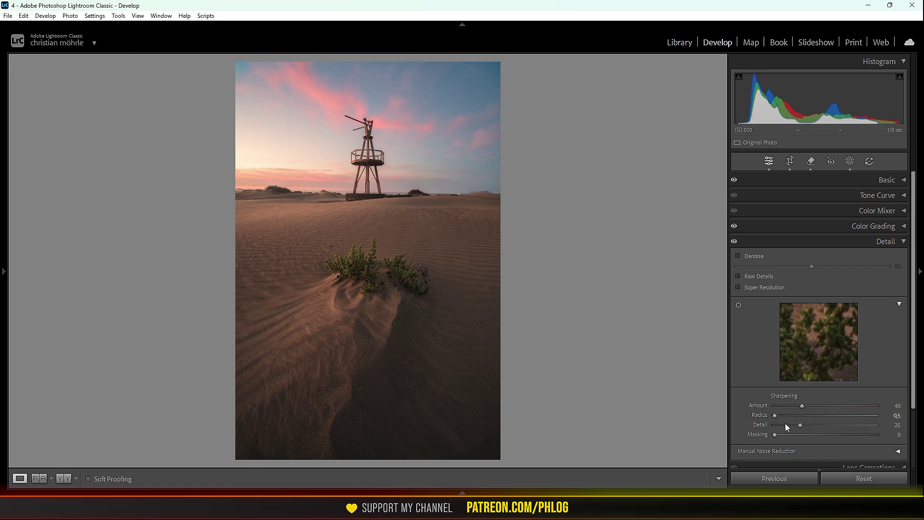
drag(774, 435, 828, 437)
drag(806, 406, 818, 407)
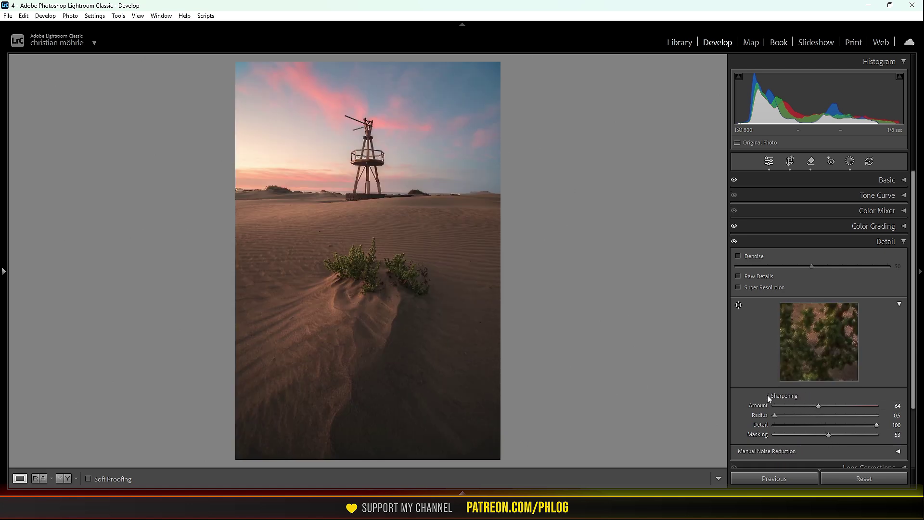